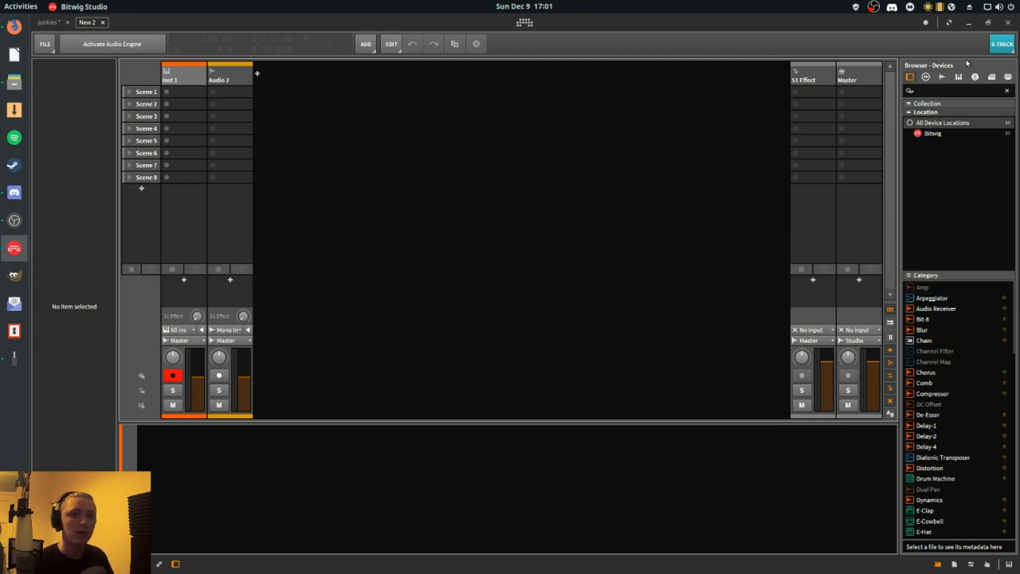
# - Open the 8-Track licence overview and examine the maximum allowed tracks, scenes, effect tracks, group tracks and plug-ins
pyautogui.click(1002, 44)
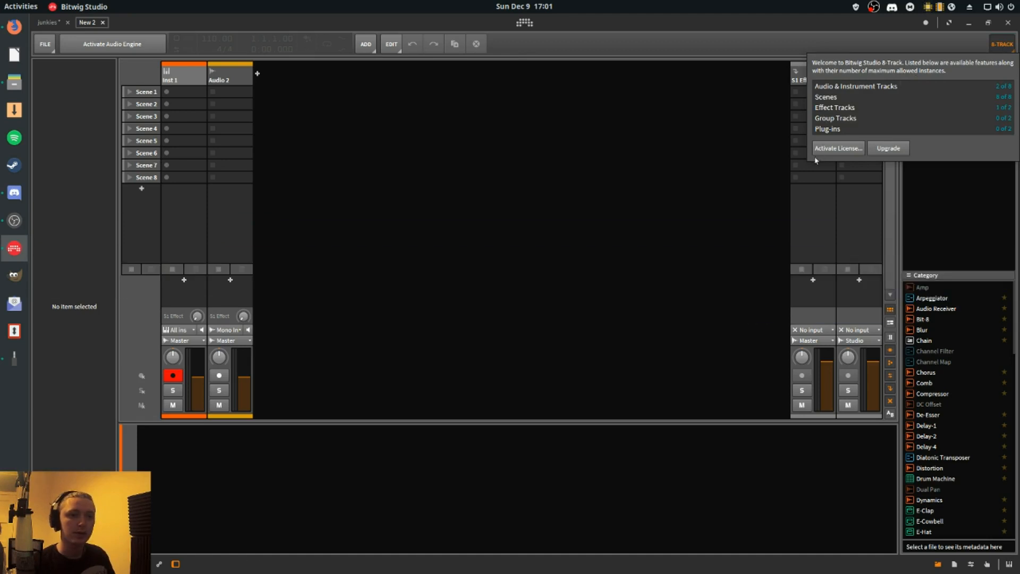
pyautogui.click(799, 176)
pyautogui.click(993, 48)
pyautogui.click(999, 48)
pyautogui.click(999, 48)
pyautogui.click(999, 48)
pyautogui.click(1000, 48)
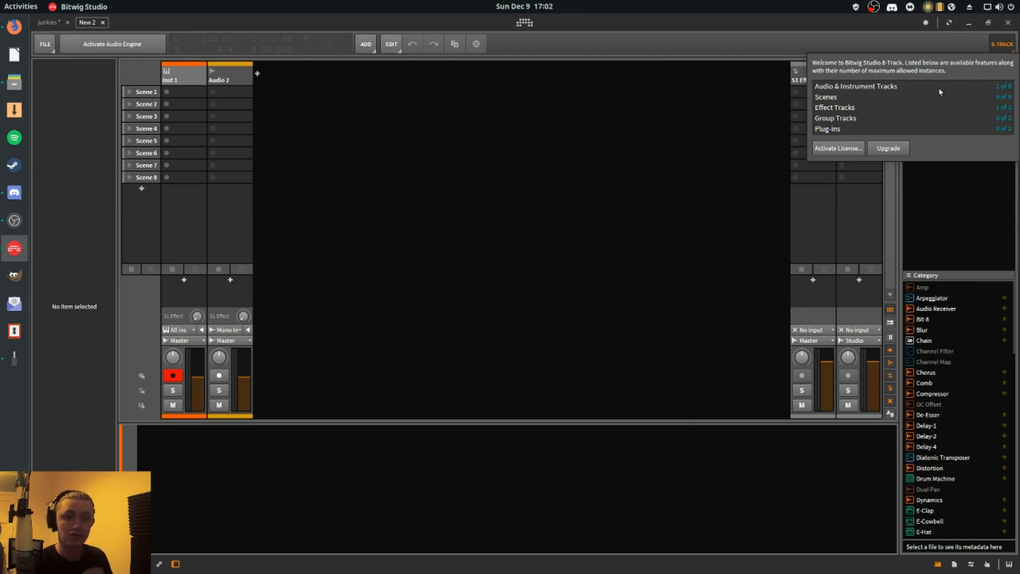
pyautogui.click(177, 89)
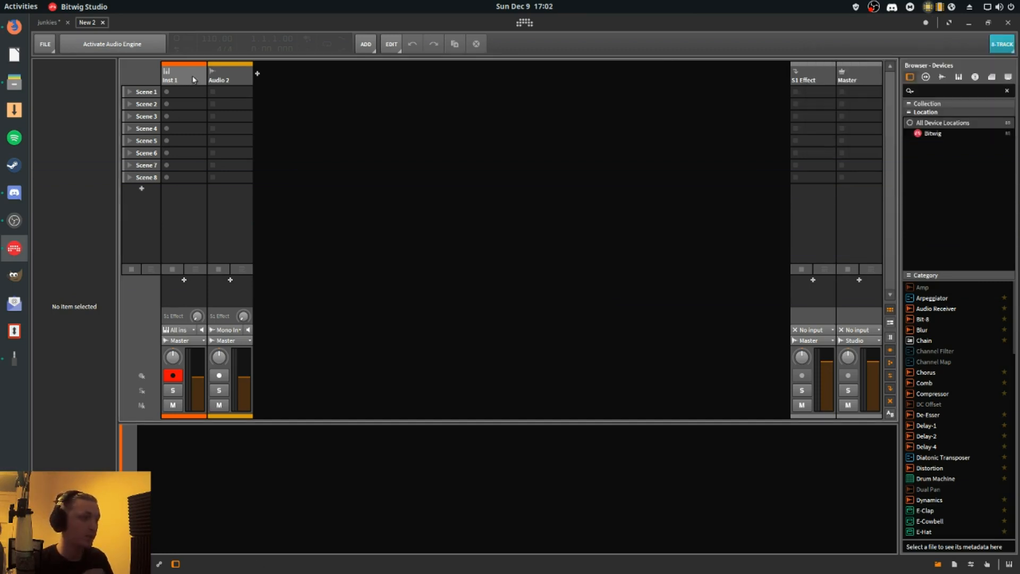
# - Add six instrument tracks after Audio 2 so the project holds eight audio and instrument tracks
pyautogui.click(217, 77)
pyautogui.click(201, 77)
pyautogui.click(229, 78)
pyautogui.click(257, 74)
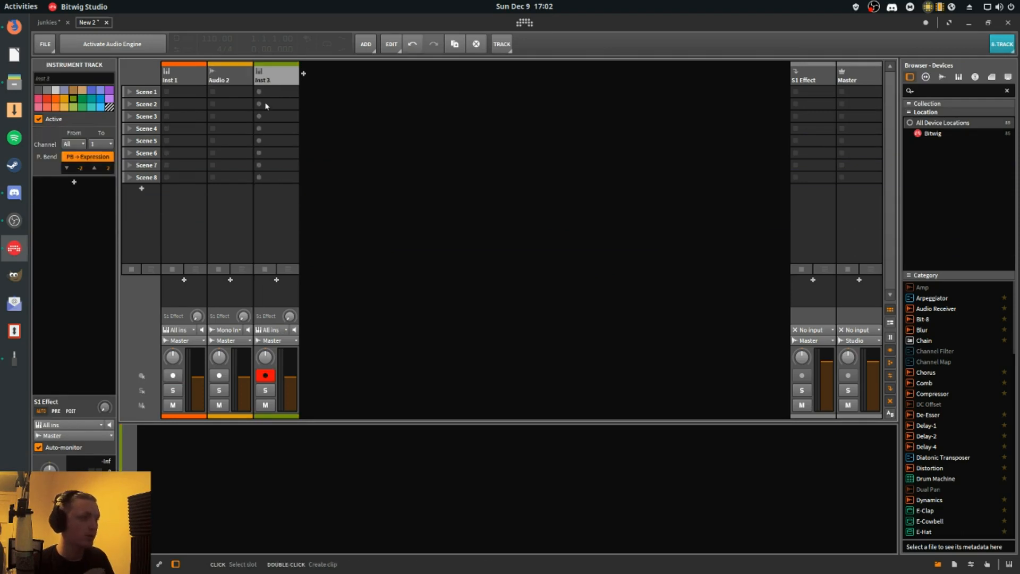
pyautogui.hotkey('ctrl', 't')
pyautogui.hotkey('ctrl', 't')
pyautogui.hotkey('ctrl', 't')
pyautogui.hotkey('ctrl', 't')
pyautogui.hotkey('ctrl', 't')
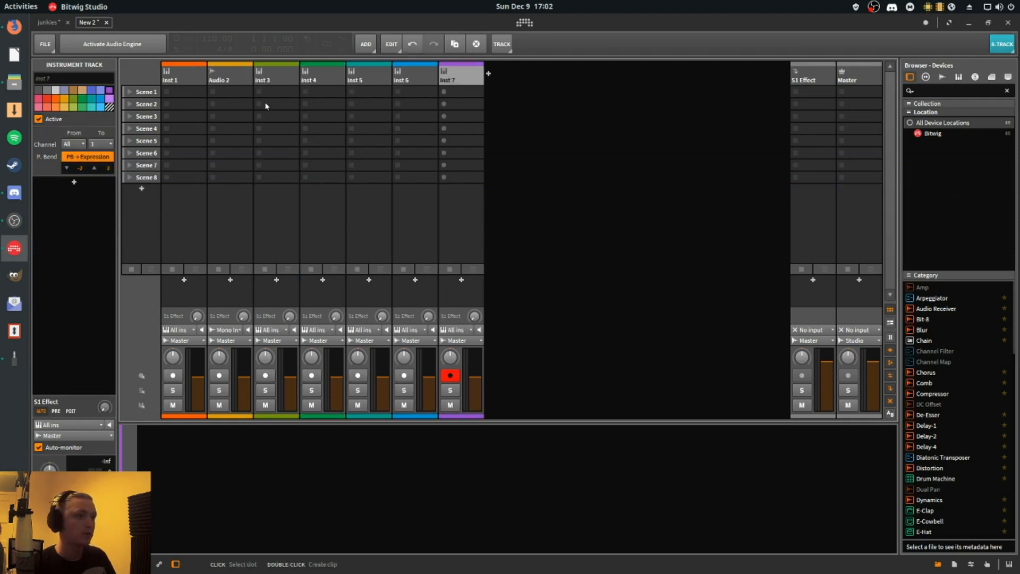
# - Add a ninth audio/instrument track after Inst 8 to exceed the track limit, and dismiss the demo mode notice
pyautogui.click(199, 81)
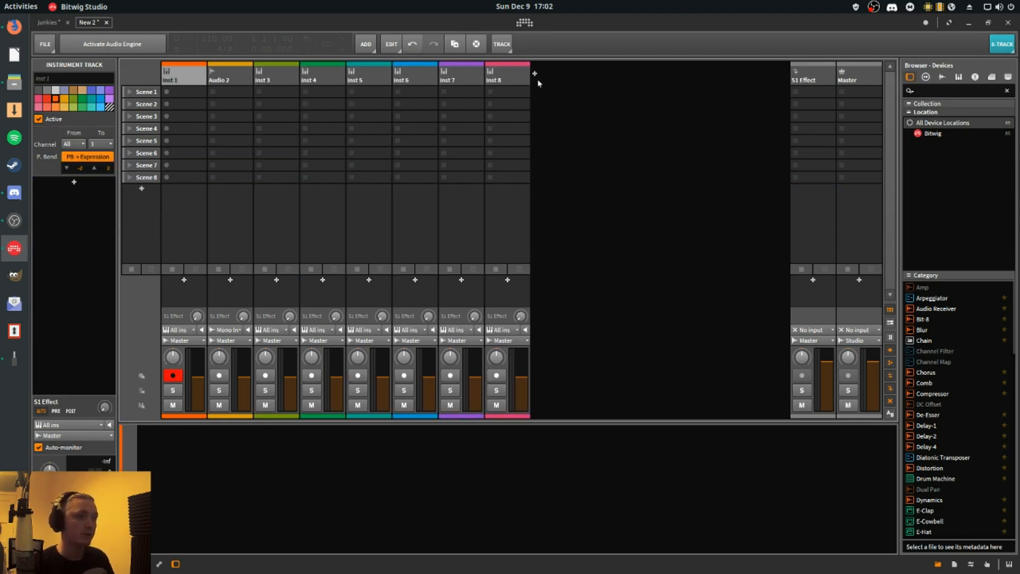
pyautogui.click(520, 83)
pyautogui.hotkey('ctrl', 't')
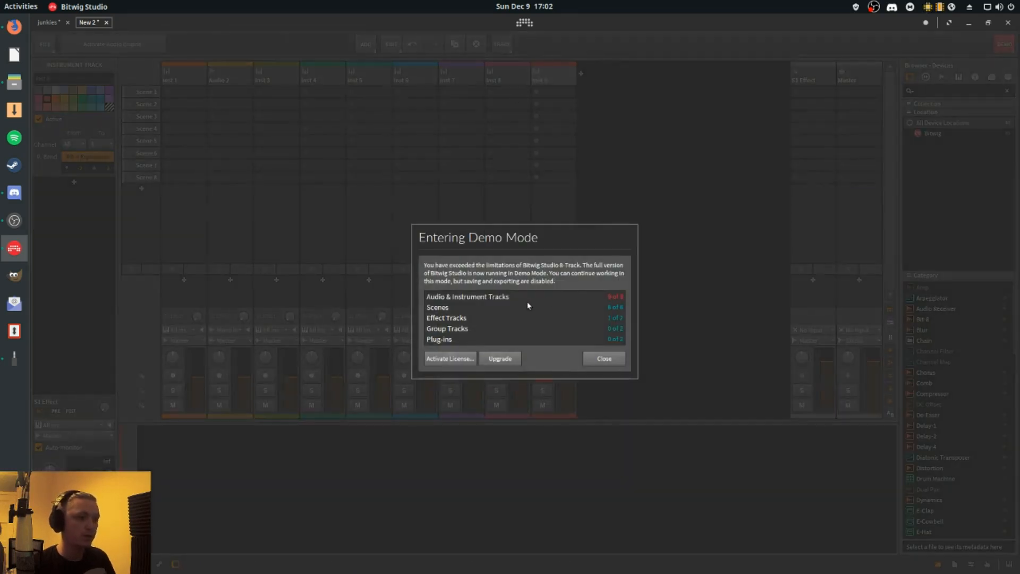
pyautogui.click(599, 359)
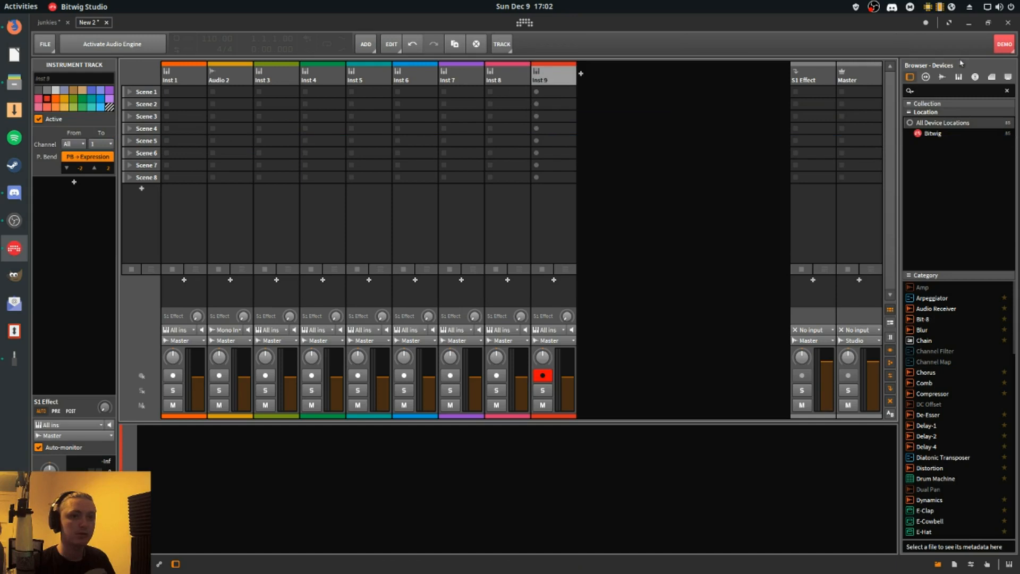
# - Check the licence limits overview in demo mode and delete the ninth track, Inst 9
pyautogui.click(1003, 46)
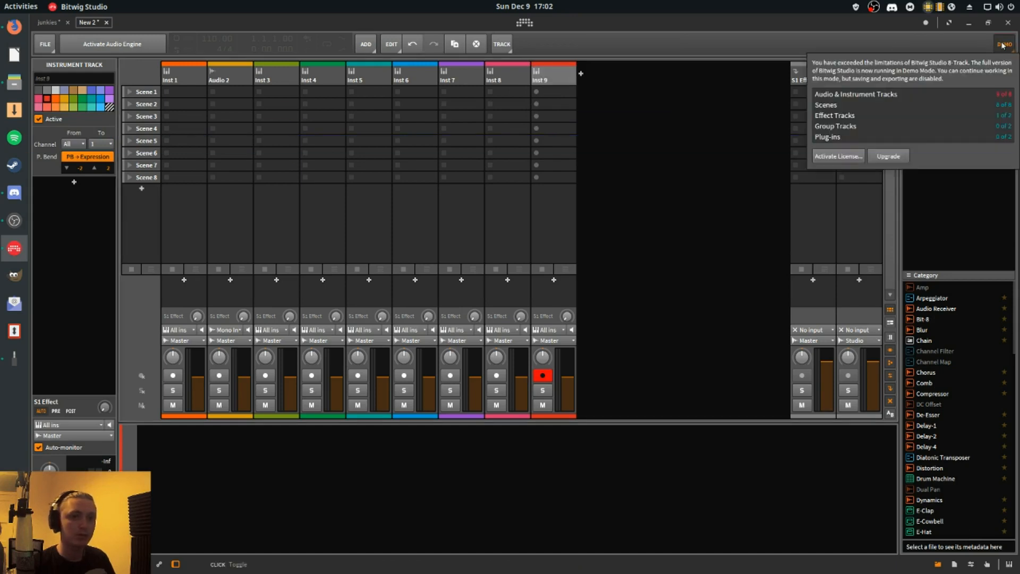
pyautogui.click(751, 139)
pyautogui.press('Delete')
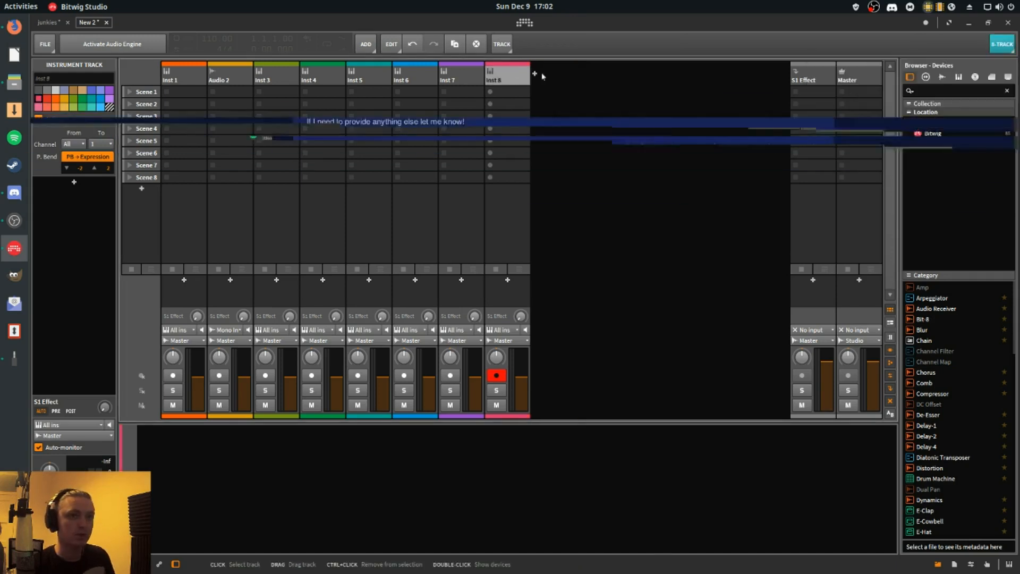
pyautogui.click(1008, 51)
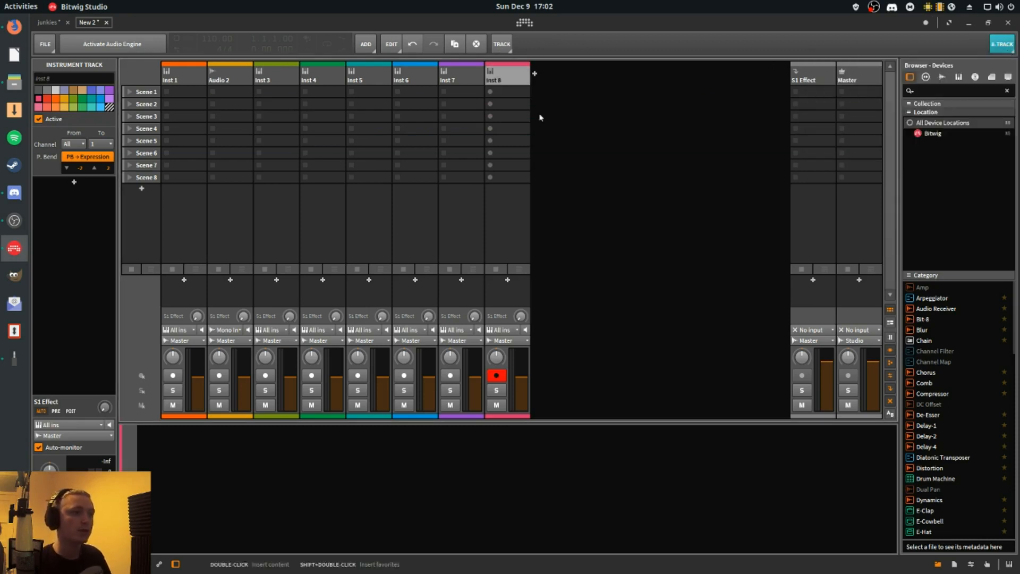
# - Add a ninth scene below Scene 8 to exceed the scene limit, and undo the addition
pyautogui.click(506, 177)
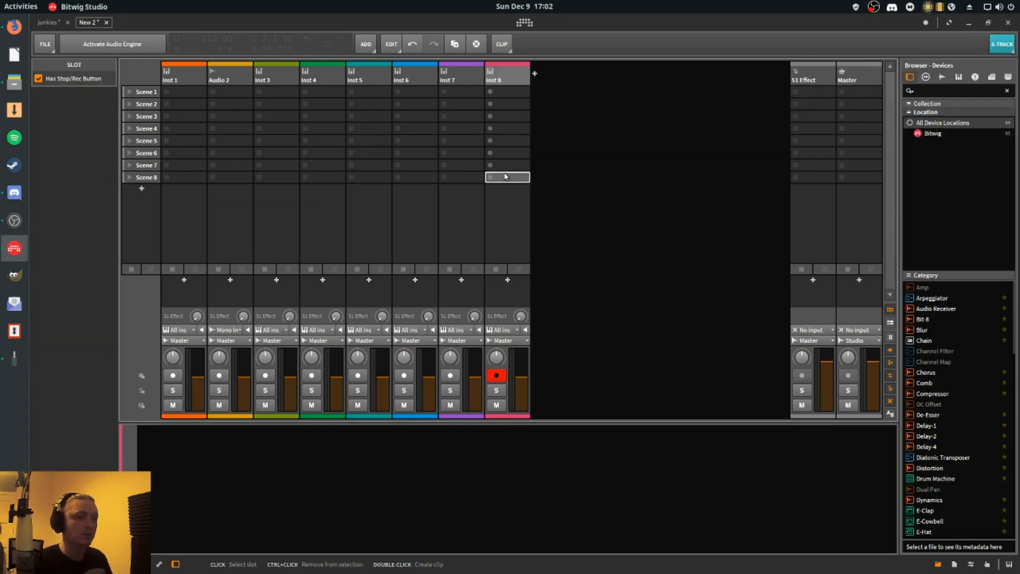
pyautogui.press('Up')
pyautogui.press('Up')
pyautogui.press('Up')
pyautogui.press('Up')
pyautogui.press('Up')
pyautogui.press('Up')
pyautogui.press('Up')
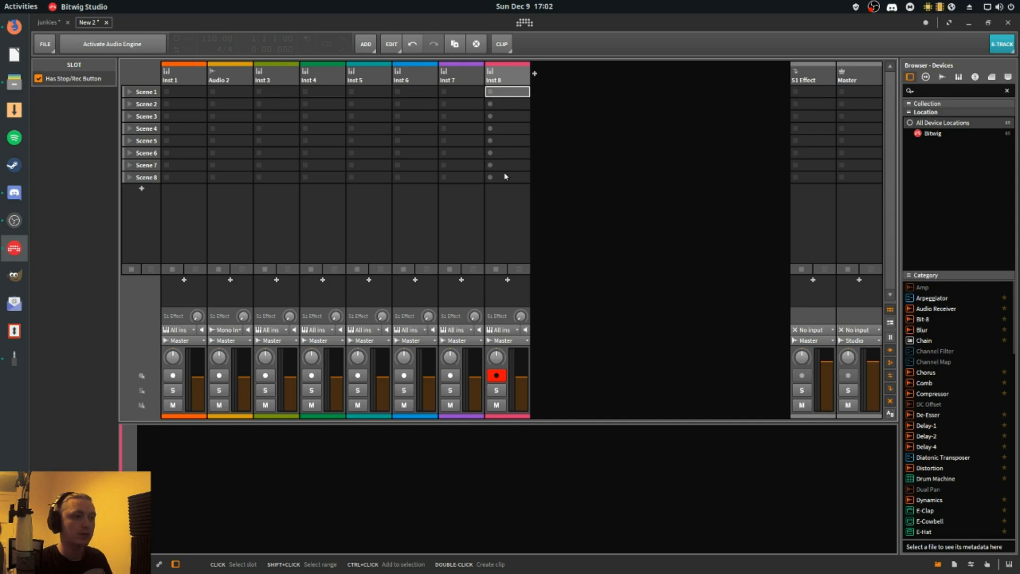
pyautogui.rightClick(507, 205)
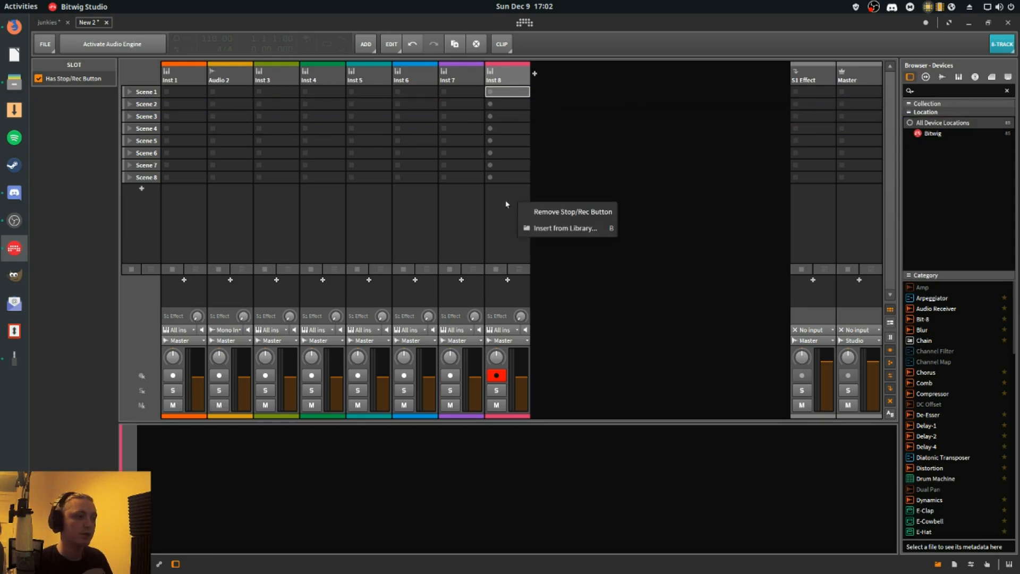
pyautogui.click(140, 190)
pyautogui.click(606, 359)
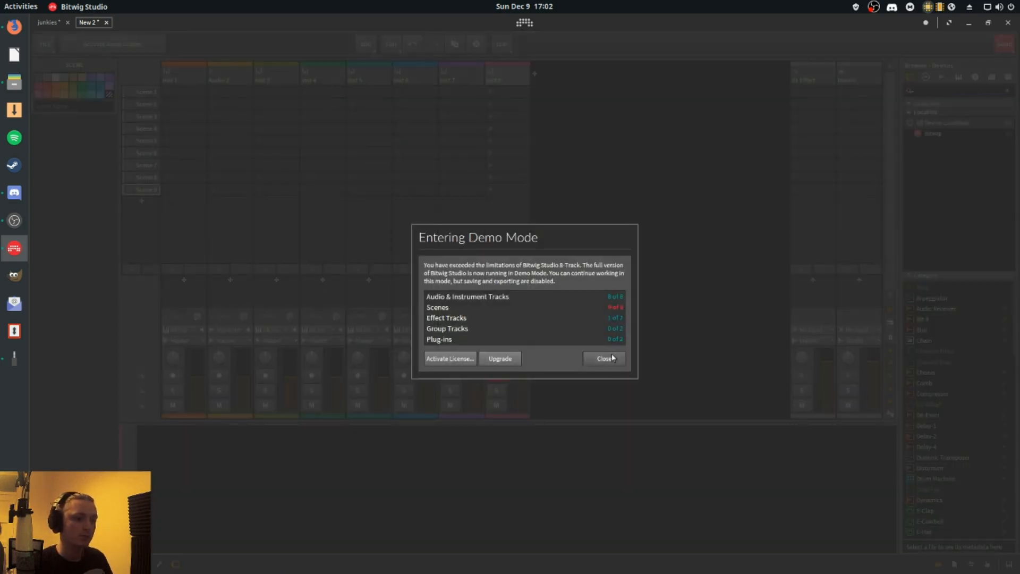
pyautogui.hotkey('ctrl', 'z')
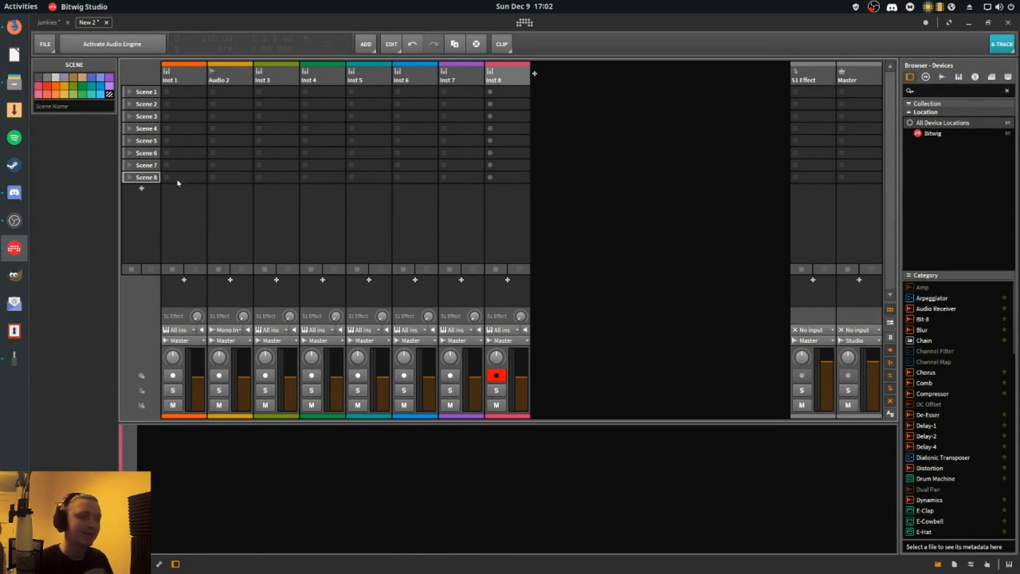
# - Add one more instrument track beyond the eight existing ones and dismiss the demo mode notice
pyautogui.click(1002, 44)
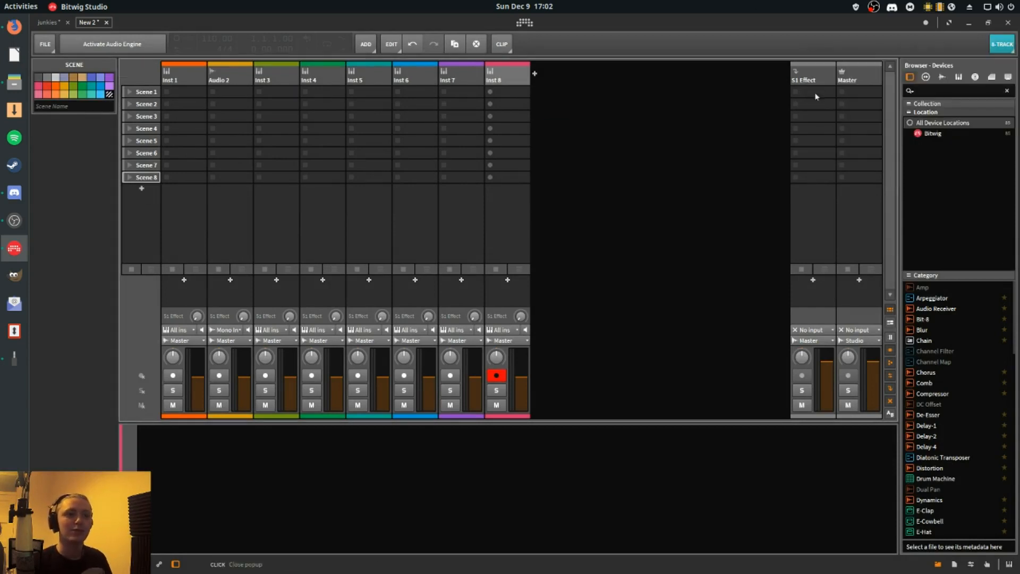
pyautogui.click(812, 79)
pyautogui.hotkey('ctrl', 't')
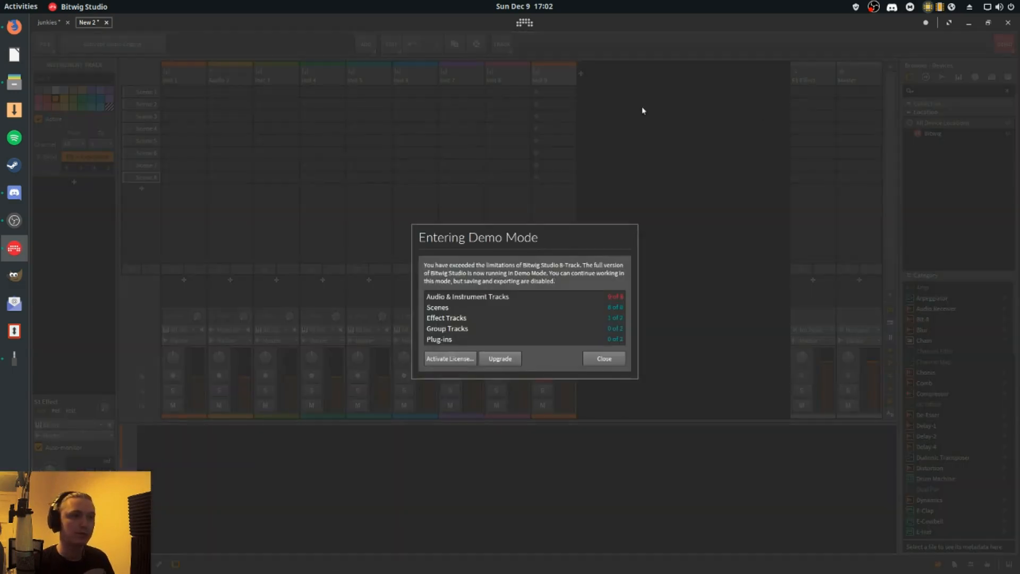
pyautogui.click(604, 359)
# - Delete all the added instrument tracks, leaving only Inst 1 and Audio 2 besides the effect and master tracks
pyautogui.press('Delete')
pyautogui.press('Delete')
pyautogui.press('Delete')
pyautogui.press('Delete')
pyautogui.press('Delete')
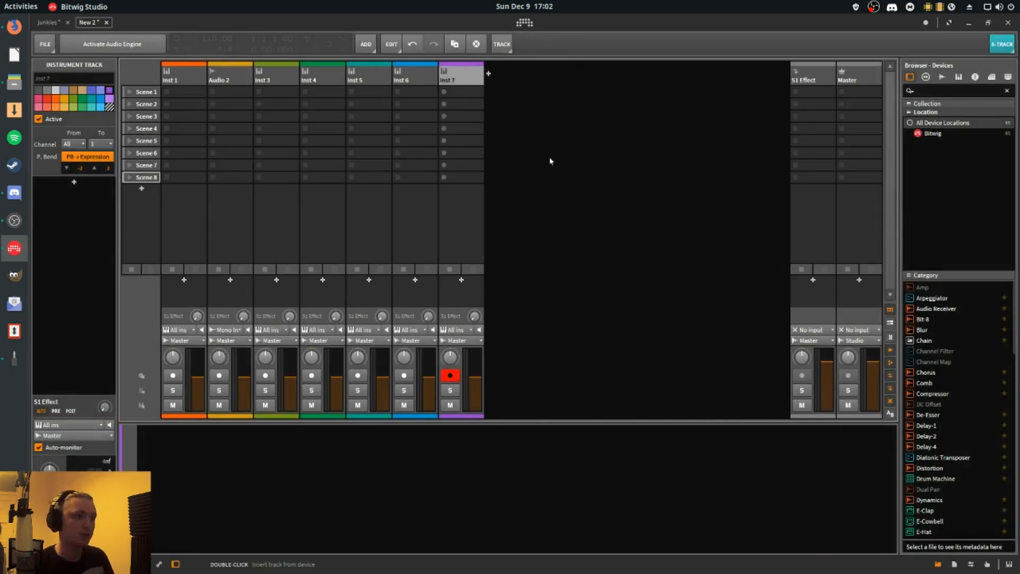
pyautogui.press('Delete')
pyautogui.press('Delete')
# - Add a second effect track next to S1 Effect
pyautogui.click(811, 81)
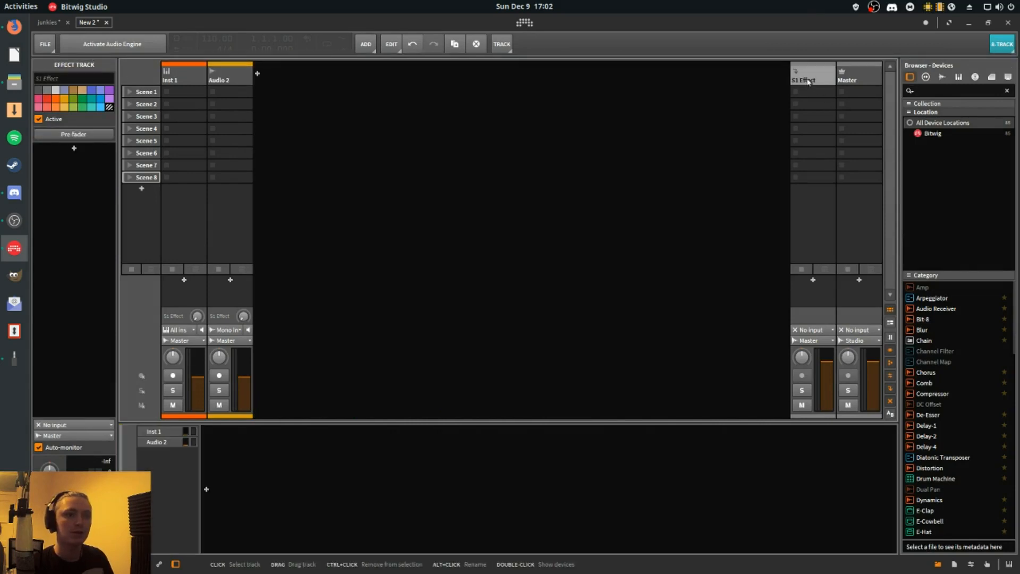
pyautogui.rightClick(811, 81)
pyautogui.rightClick(723, 131)
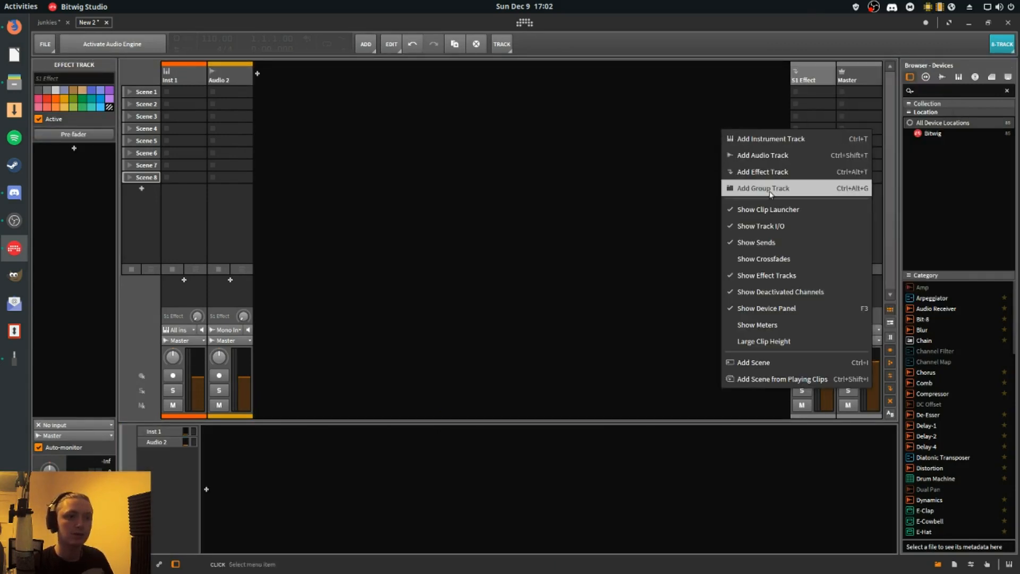
pyautogui.click(774, 173)
pyautogui.click(767, 78)
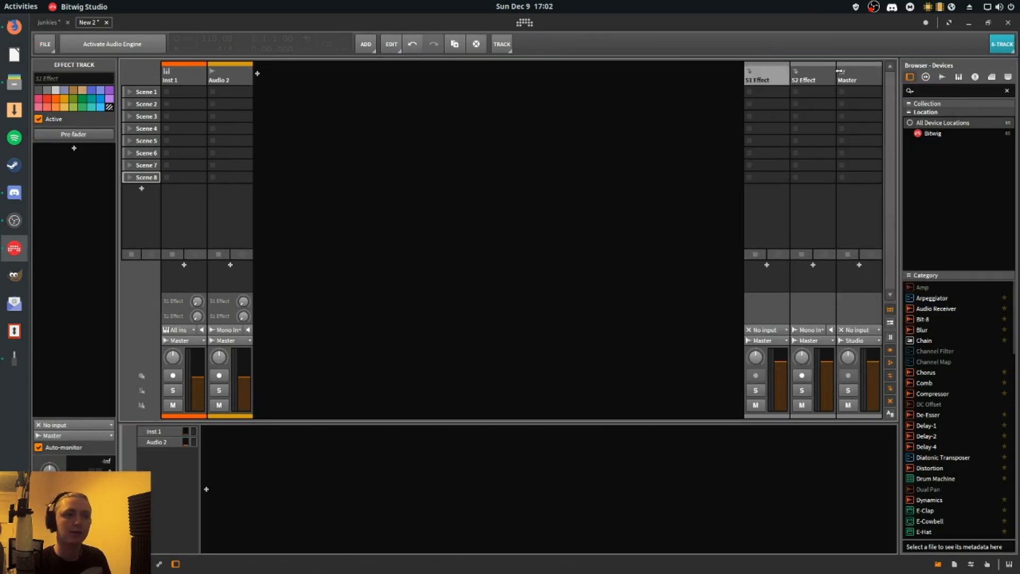
# - Add a third effect track to exceed the effect track limit, and dismiss the demo mode notice
pyautogui.rightClick(657, 82)
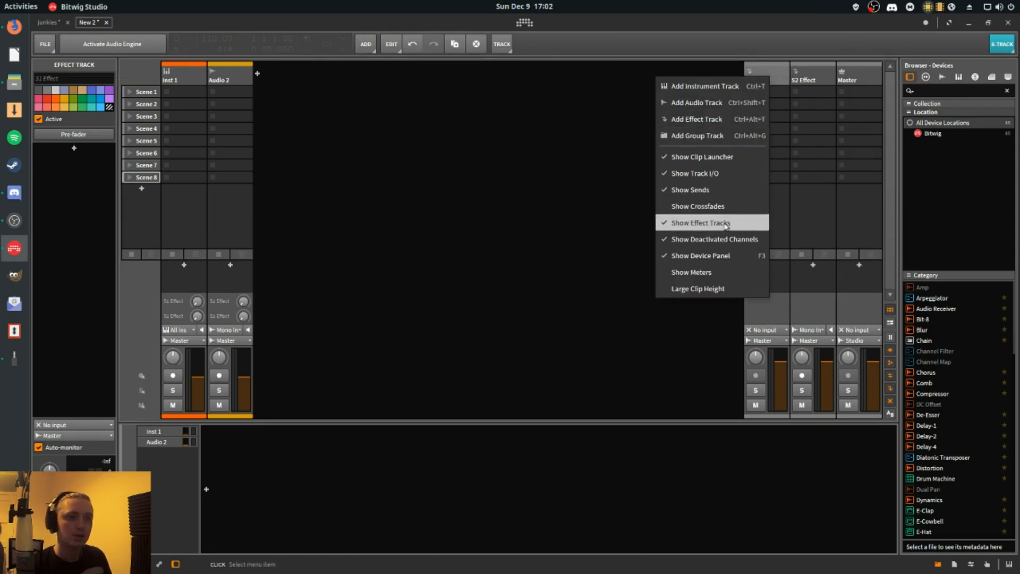
pyautogui.click(705, 121)
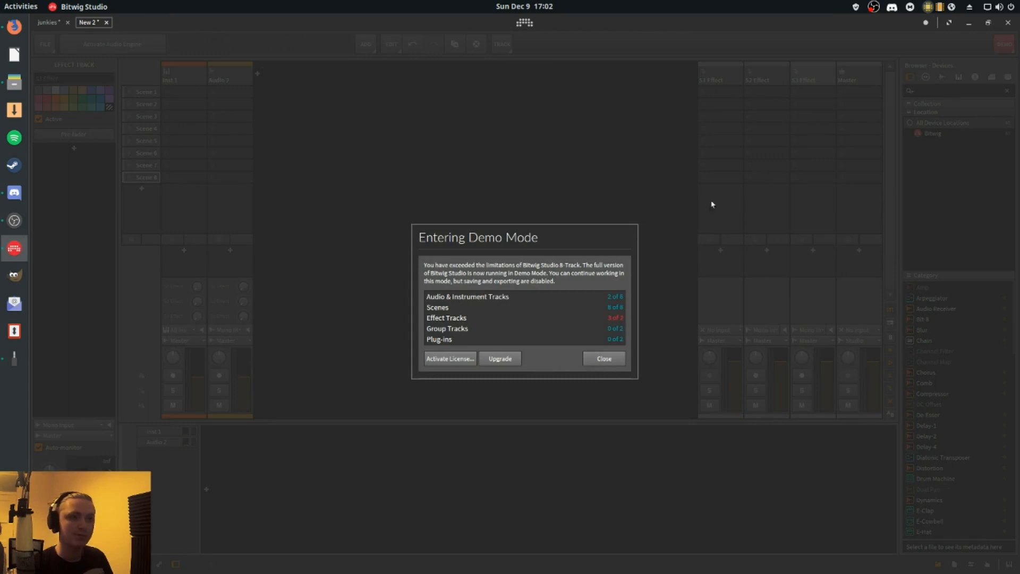
pyautogui.click(615, 364)
# - Delete the original S1 Effect track and check the 8-Track licence limits again
pyautogui.click(720, 81)
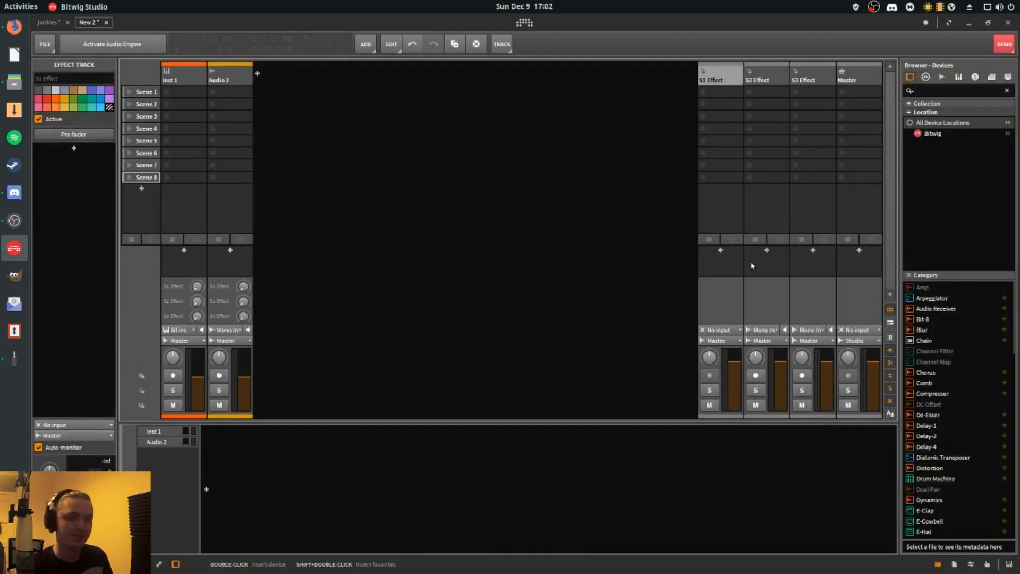
pyautogui.press('Delete')
pyautogui.click(1002, 44)
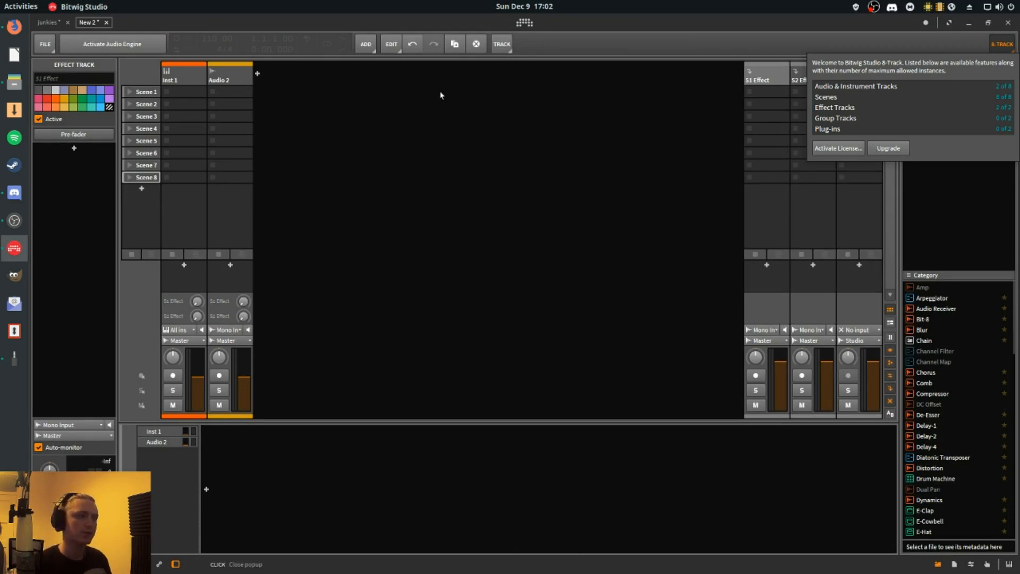
pyautogui.click(447, 146)
# - Group the Inst 1 and Audio 2 tracks into a group track
pyautogui.click(194, 76)
pyautogui.keyDown('shift'); pyautogui.click(245, 76); pyautogui.keyUp('shift')
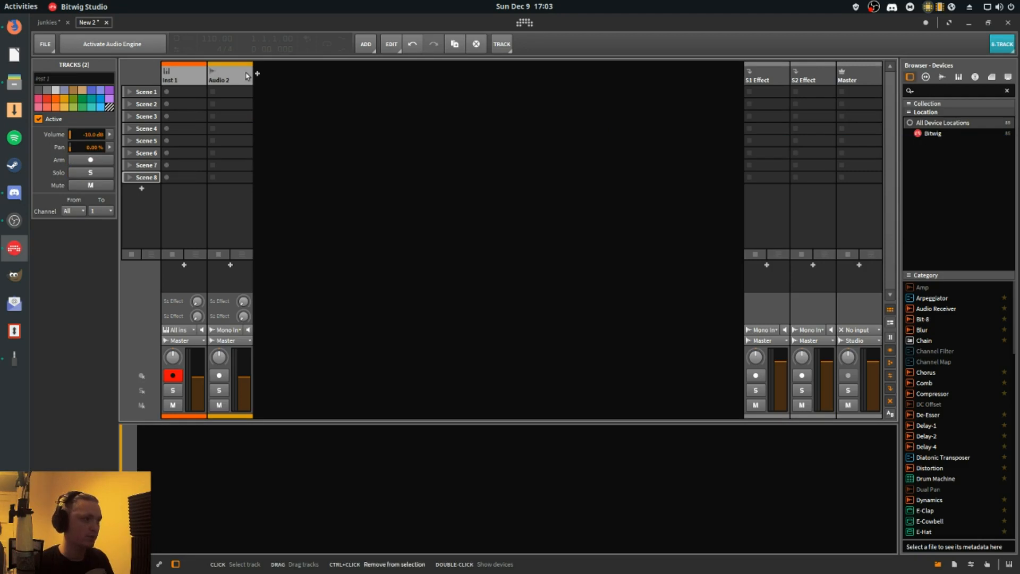
pyautogui.hotkey('ctrl', 'g')
pyautogui.click(307, 78)
pyautogui.press('Escape')
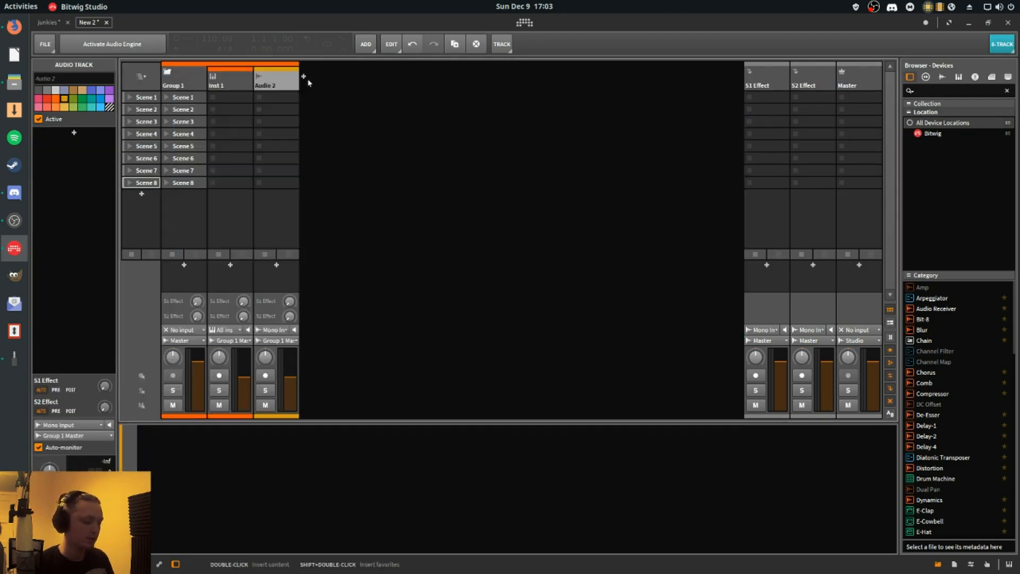
# - Add two instrument tracks after the first group and group them into a second group track
pyautogui.hotkey('ctrl', 't')
pyautogui.hotkey('ctrl', 't')
pyautogui.click(324, 83)
pyautogui.keyDown('shift'); pyautogui.click(352, 83); pyautogui.keyUp('shift')
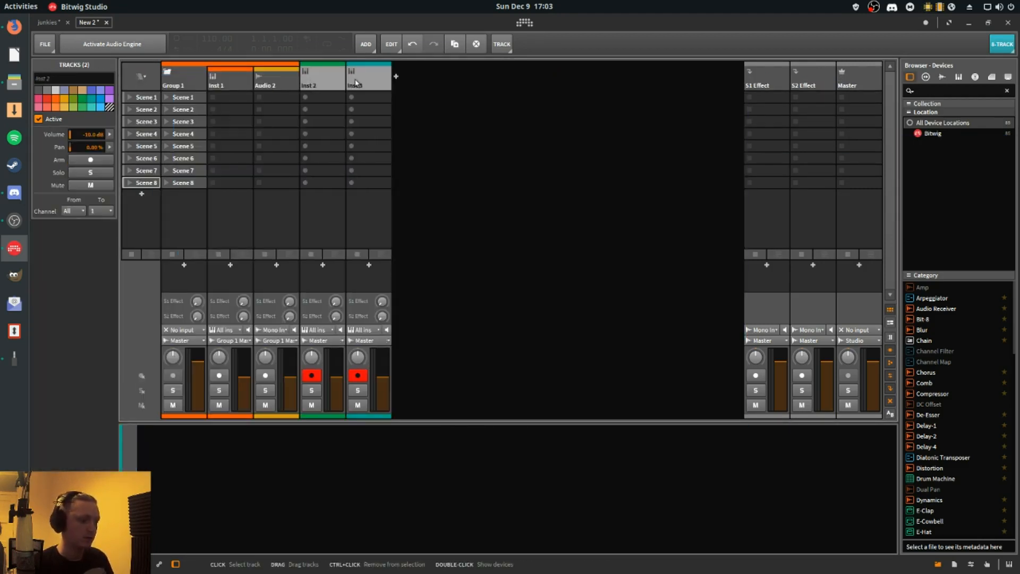
pyautogui.hotkey('ctrl', 'g')
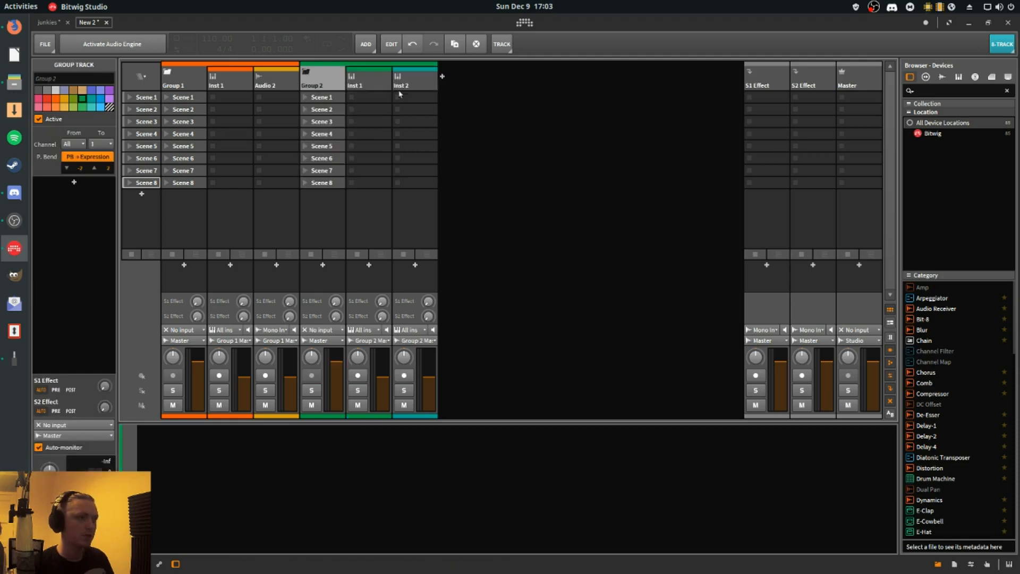
# - Add two more instrument tracks, group them into a third group track, and dismiss the demo mode notice
pyautogui.click(450, 95)
pyautogui.hotkey('ctrl', 't')
pyautogui.hotkey('ctrl', 't')
pyautogui.click(446, 83)
pyautogui.keyDown('shift'); pyautogui.click(495, 84); pyautogui.keyUp('shift')
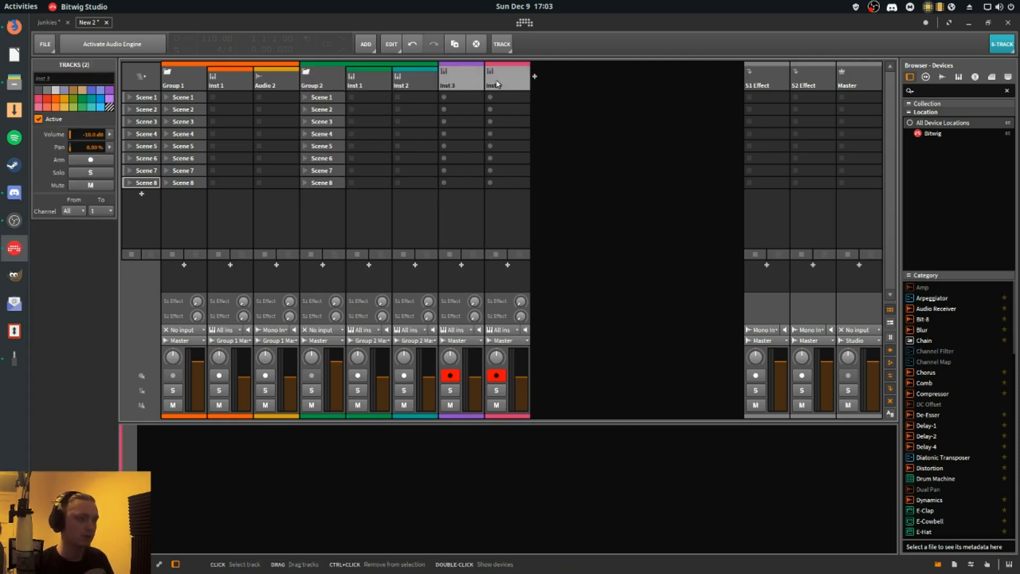
pyautogui.hotkey('ctrl', 'g')
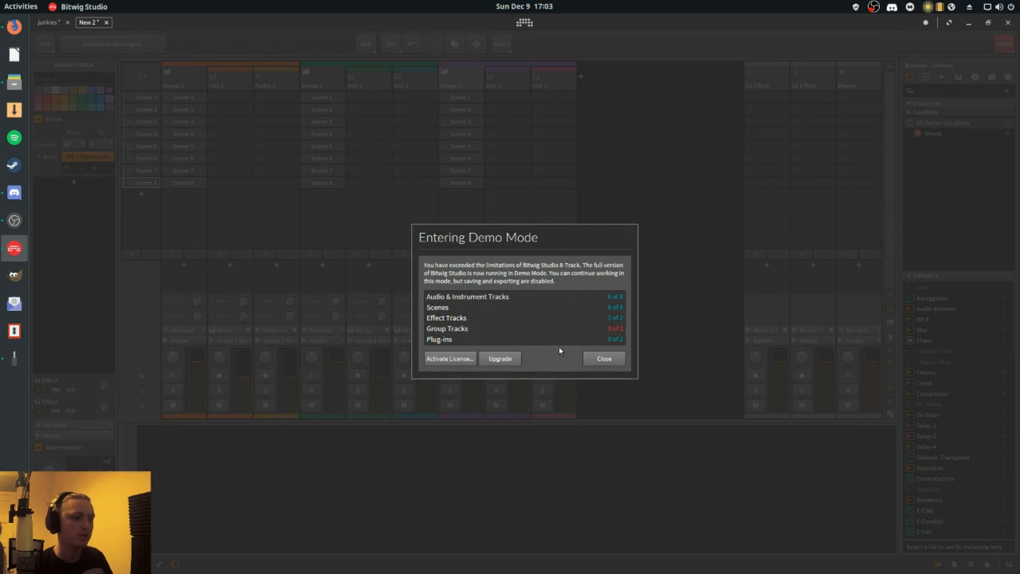
pyautogui.click(606, 358)
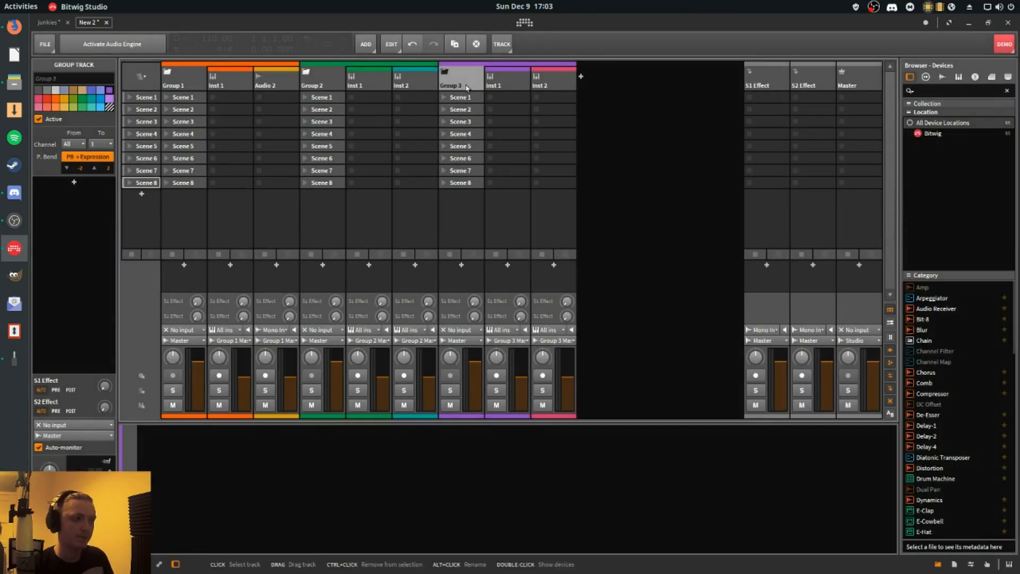
# - Delete the three group tracks with their contents and open the 8-Track licence limits overview
pyautogui.press('Delete')
pyautogui.click(322, 86)
pyautogui.press('Delete')
pyautogui.click(185, 86)
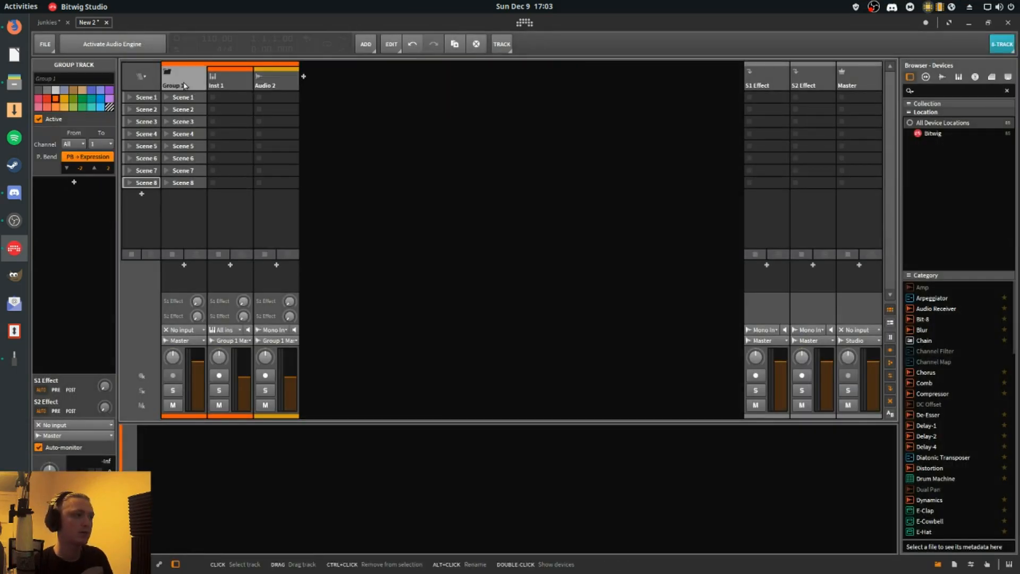
pyautogui.press('Delete')
pyautogui.click(1002, 44)
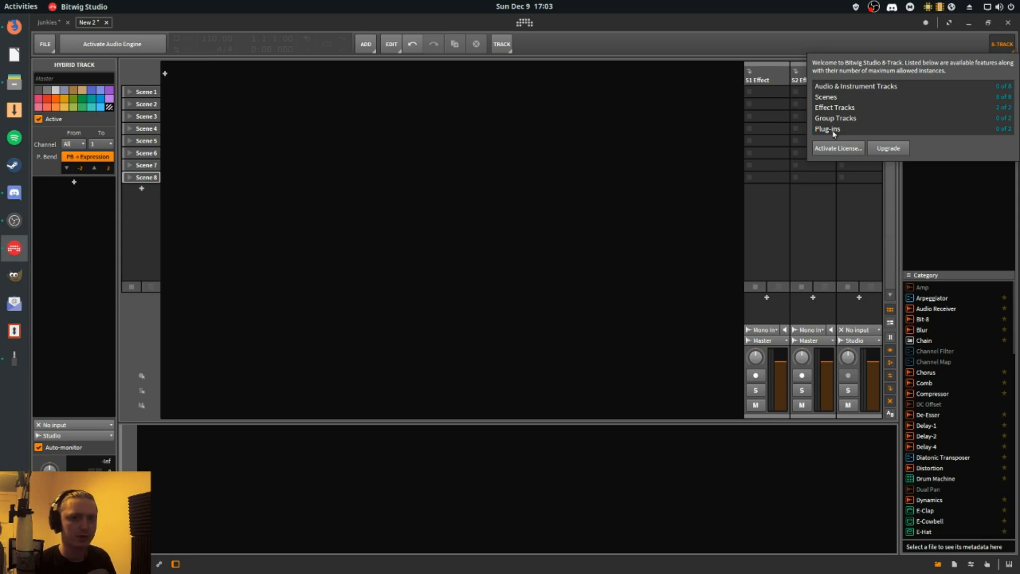
# - Close the limits overview and add an instrument track with the Polysynth device from the Synth category
pyautogui.click(694, 133)
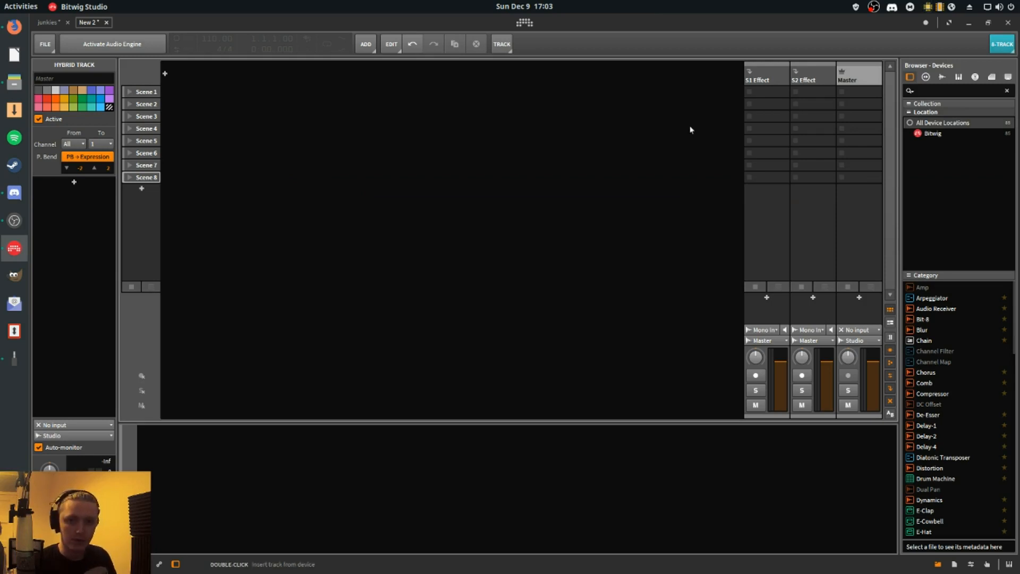
pyautogui.doubleClick(164, 81)
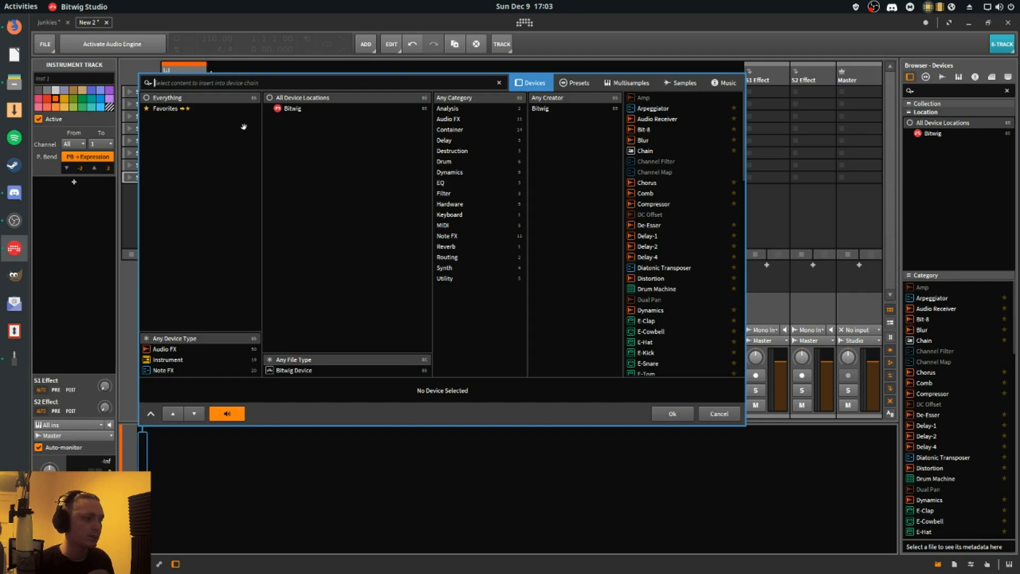
pyautogui.click(472, 269)
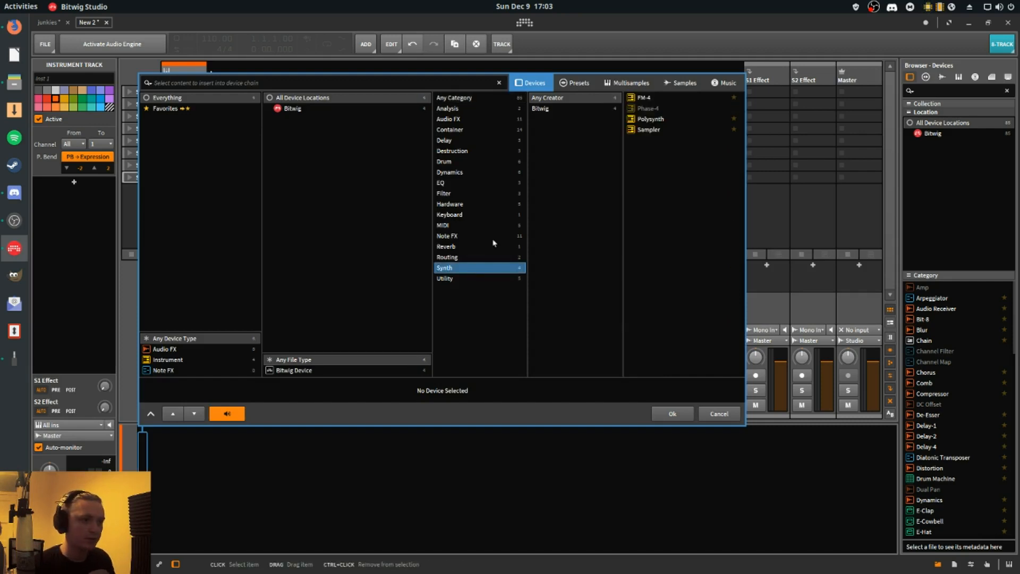
pyautogui.doubleClick(659, 119)
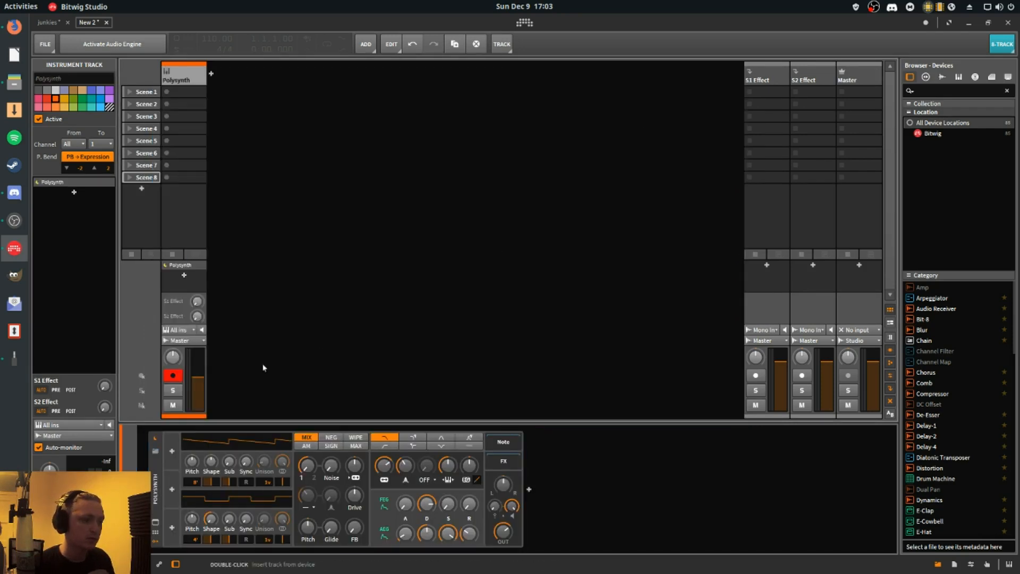
# - Append a Freq Shifter and a Compressor after the Polysynth in the track's device chain
pyautogui.click(529, 489)
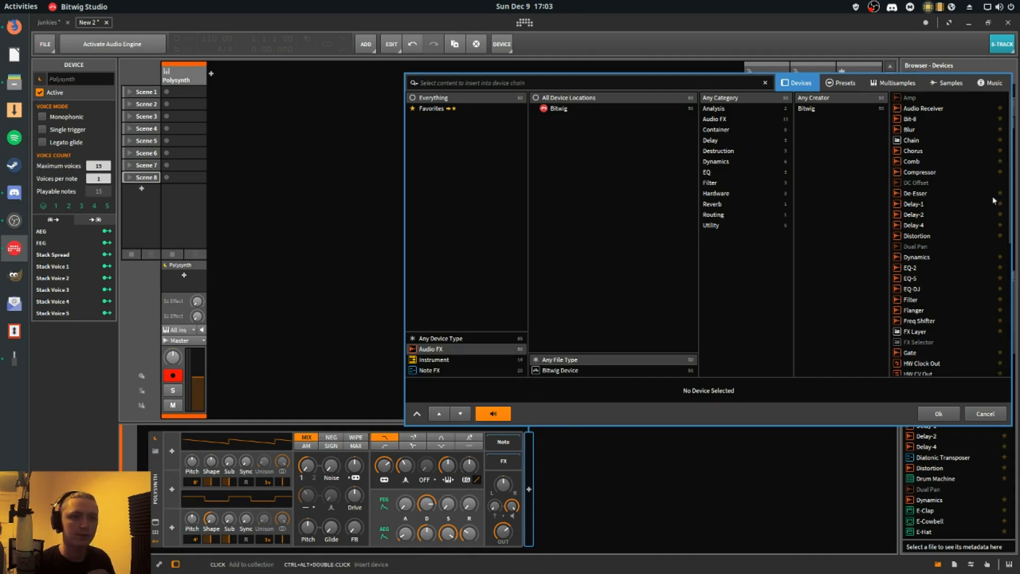
pyautogui.click(913, 192)
pyautogui.moveTo(913, 203); pyautogui.dragTo(921, 322)
pyautogui.click(938, 411)
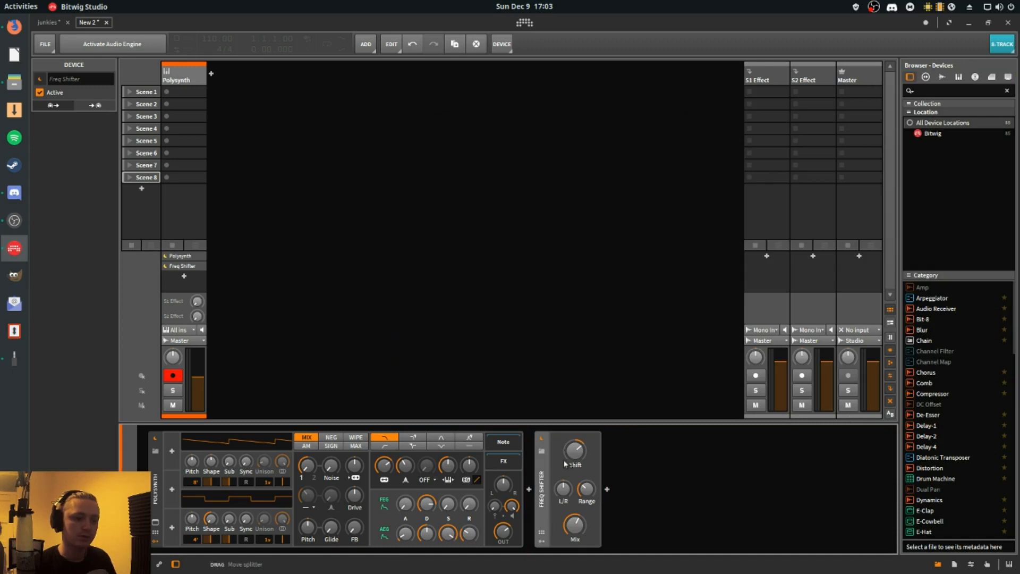
pyautogui.click(607, 489)
pyautogui.click(922, 172)
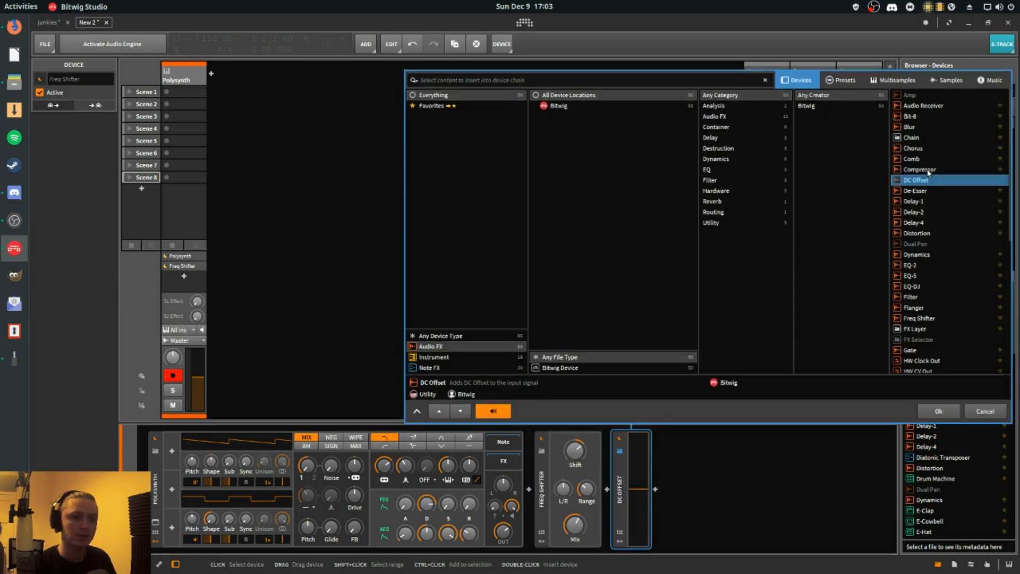
pyautogui.doubleClick(922, 171)
# - Insert the greyed-out DC Offset device after the Compressor and dismiss the demo mode notice
pyautogui.click(776, 489)
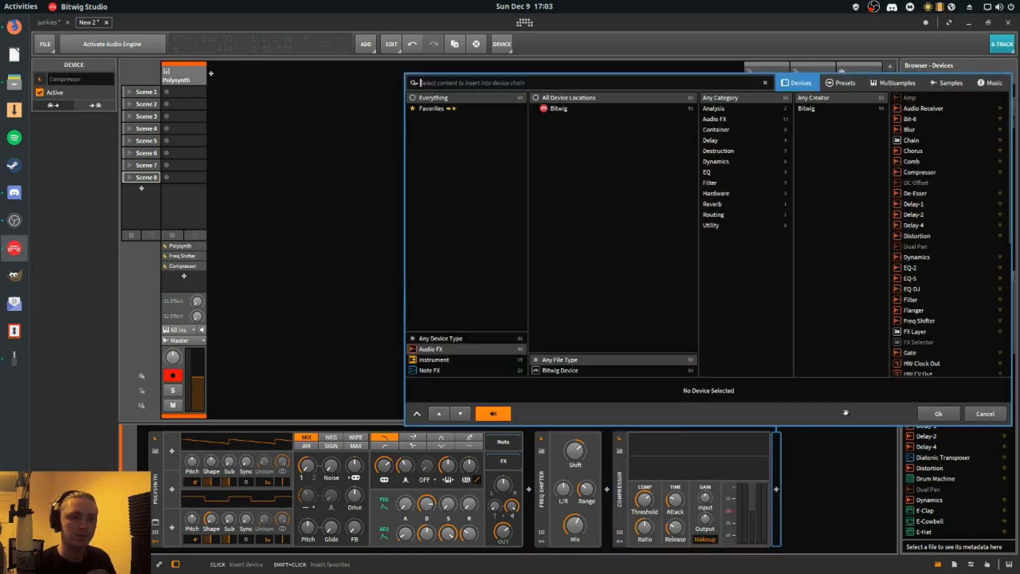
pyautogui.click(921, 287)
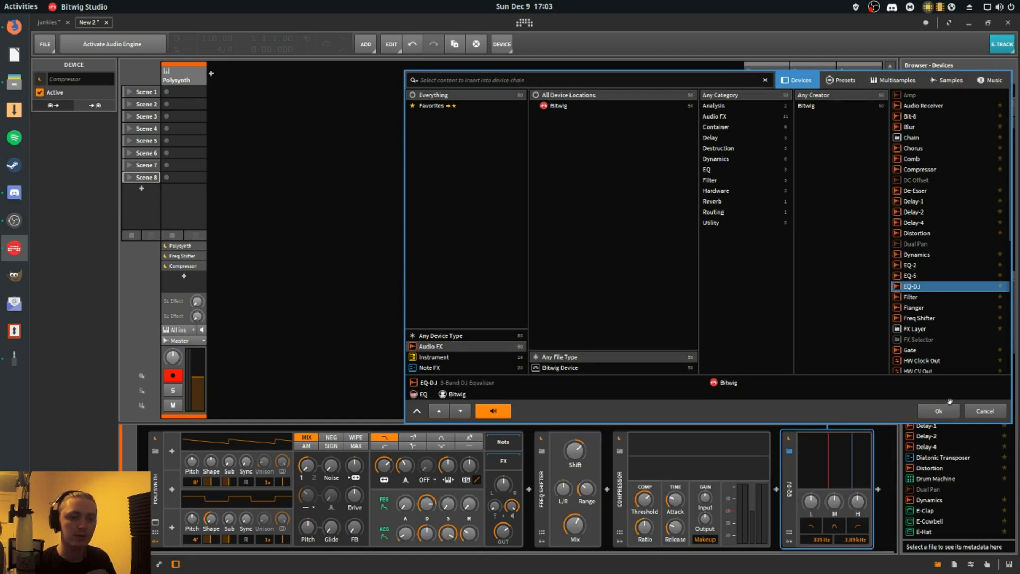
pyautogui.scroll(-8, 941, 225)
pyautogui.scroll(8, 928, 286)
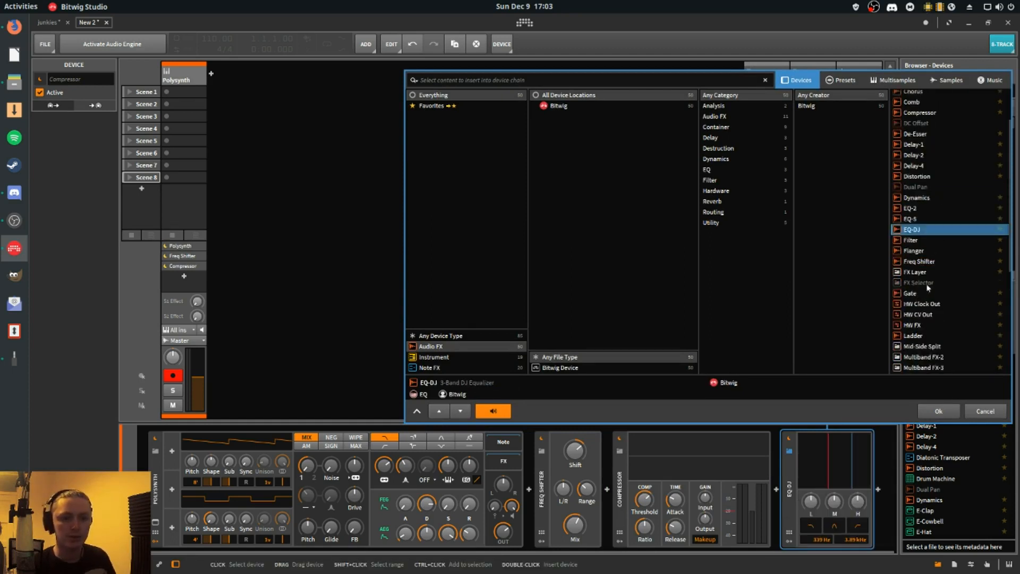
pyautogui.scroll(-8, 923, 234)
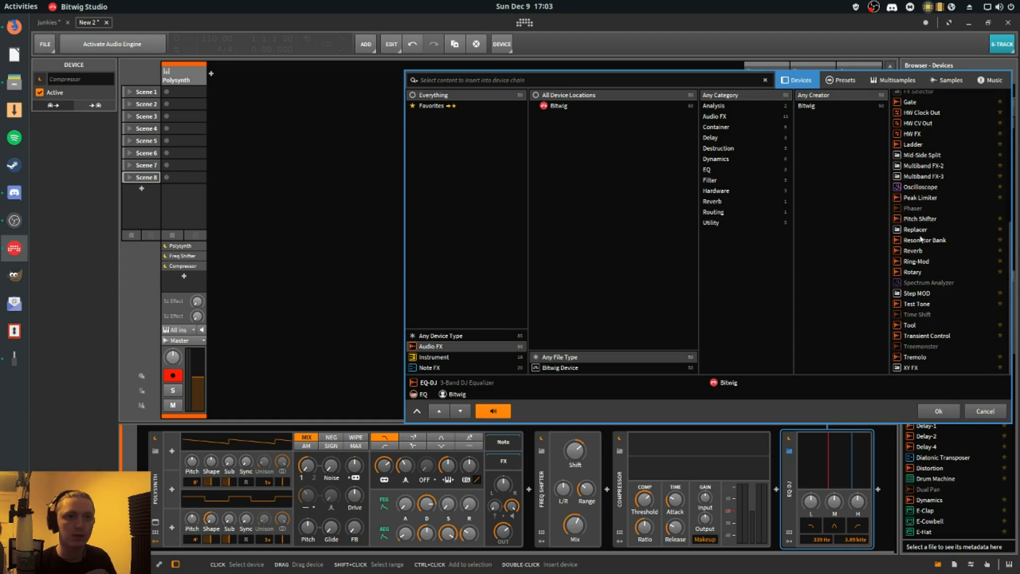
pyautogui.scroll(8, 921, 239)
pyautogui.scroll(-5, 919, 238)
pyautogui.scroll(5, 918, 238)
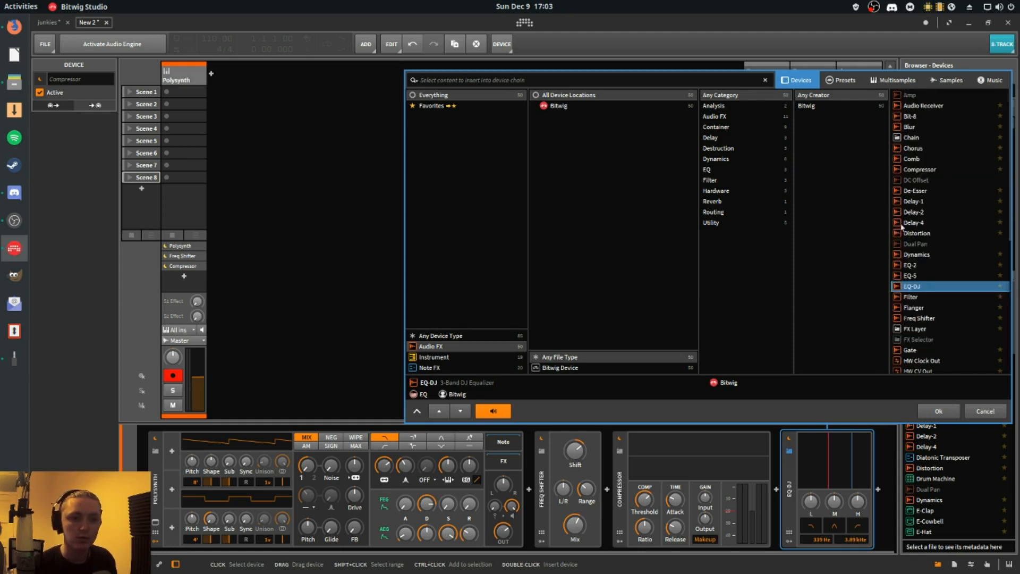
pyautogui.click(915, 243)
pyautogui.click(915, 180)
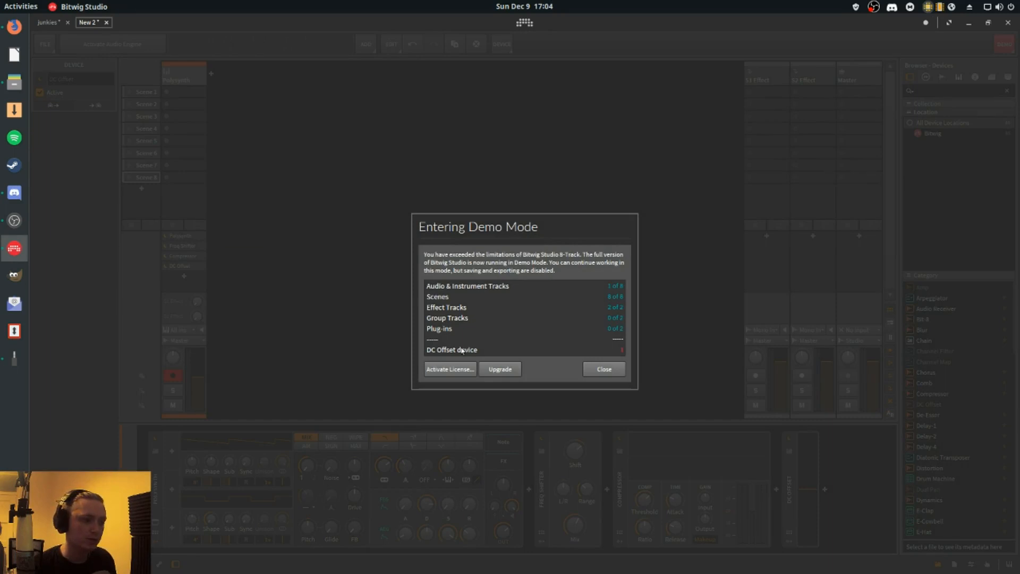
pyautogui.click(604, 368)
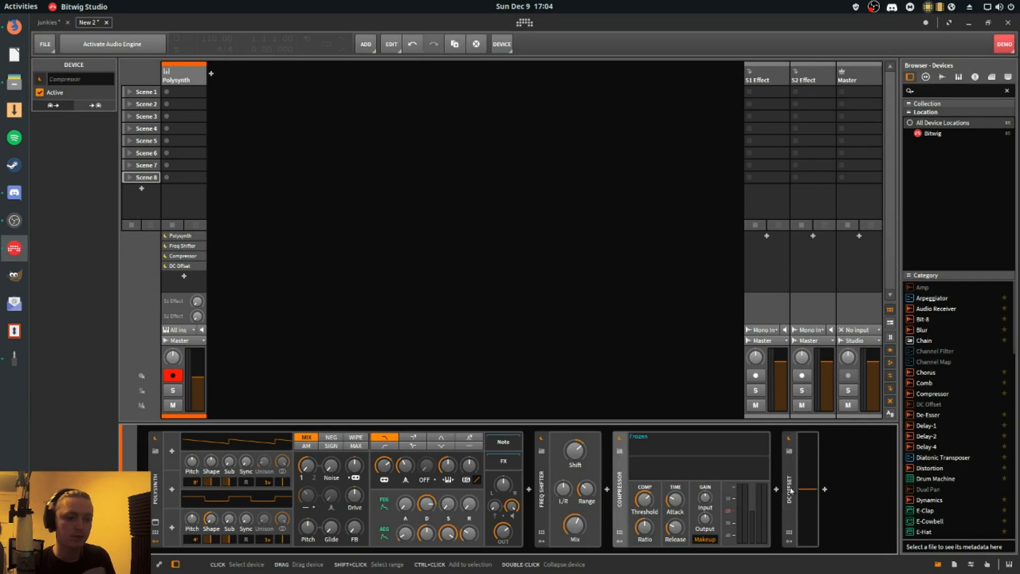
# - Delete the DC Offset device and open the 8-Track licence limits overview
pyautogui.press('Delete')
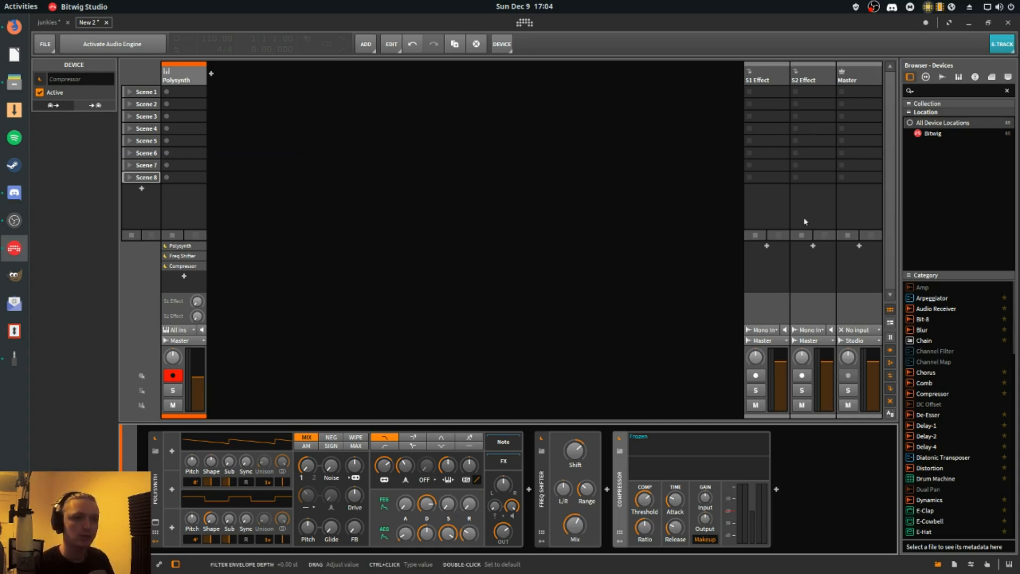
pyautogui.click(1000, 46)
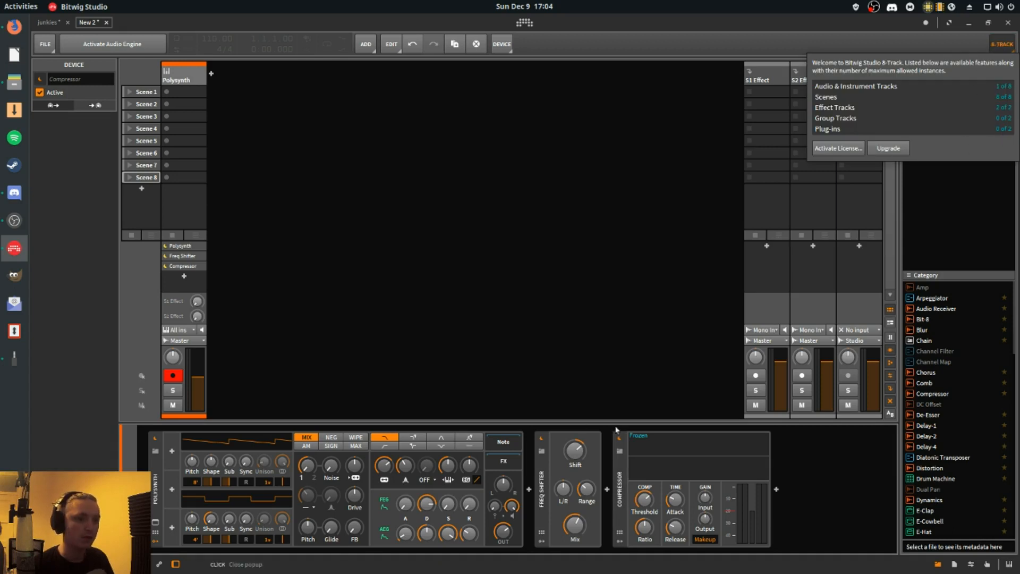
# - Delete the Compressor, Freq Shifter and Polysynth from the instrument track's device chain
pyautogui.click(619, 472)
pyautogui.press('Delete')
pyautogui.press('Delete')
pyautogui.press('Delete')
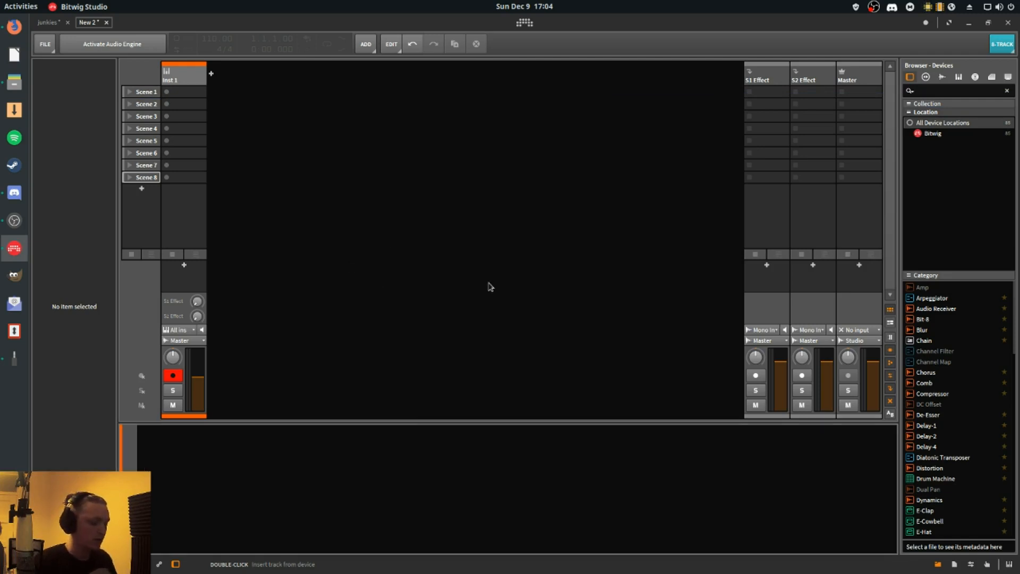
# - Launch Melodyne with a system search for "melo" and close its welcome window
pyautogui.press('super')
pyautogui.write('melo')
pyautogui.press('super')
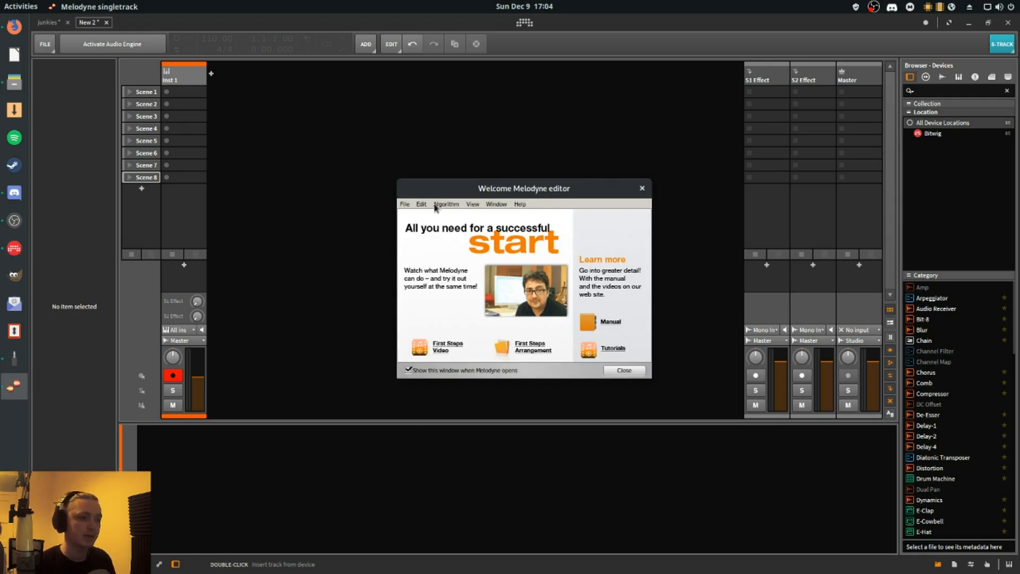
pyautogui.moveTo(506, 189); pyautogui.dragTo(421, 181)
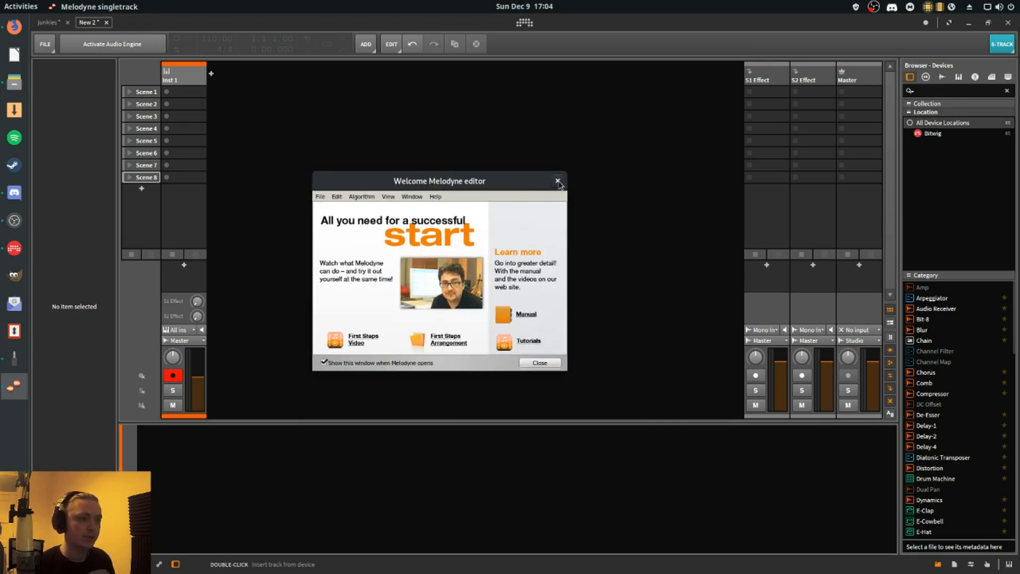
pyautogui.click(558, 181)
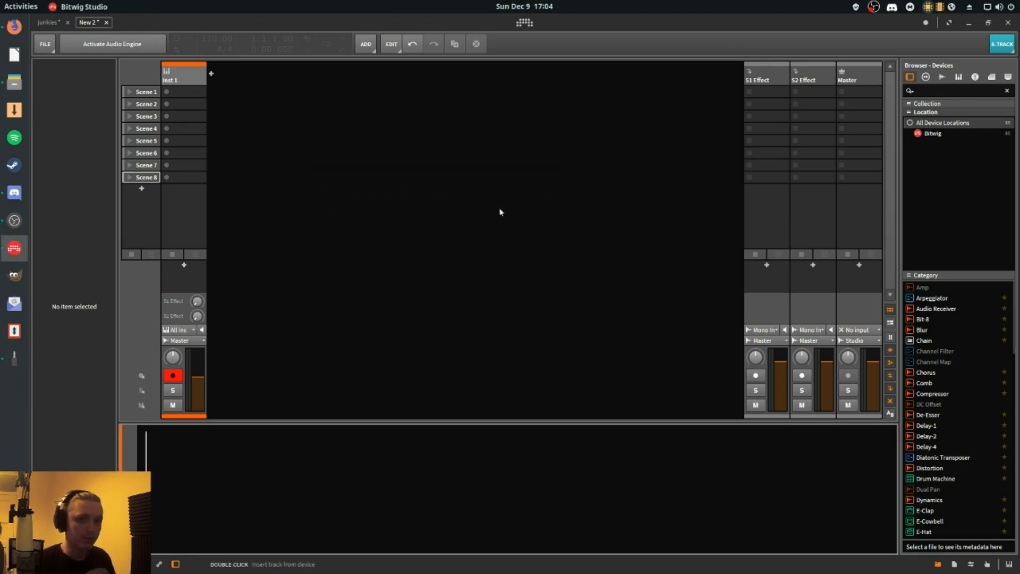
# - Switch to the junkies project and play its arrangement from the start
pyautogui.click(48, 22)
pyautogui.moveTo(338, 70)
pyautogui.mouseDown()
pyautogui.moveTo(338, 38)
pyautogui.moveTo(351, 114)
pyautogui.moveTo(338, 62)
pyautogui.moveTo(339, 80)
pyautogui.mouseUp()
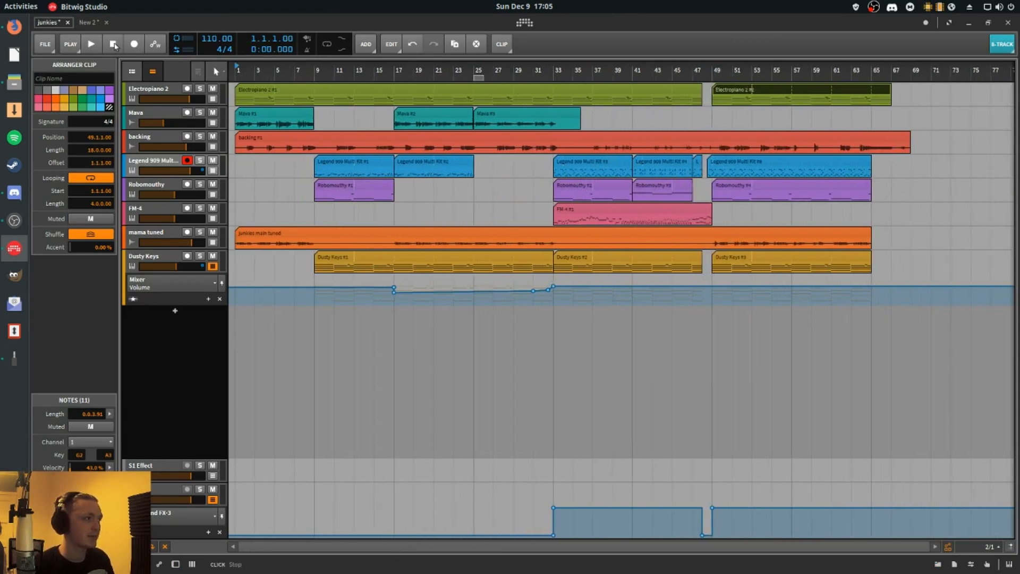
pyautogui.press('space')
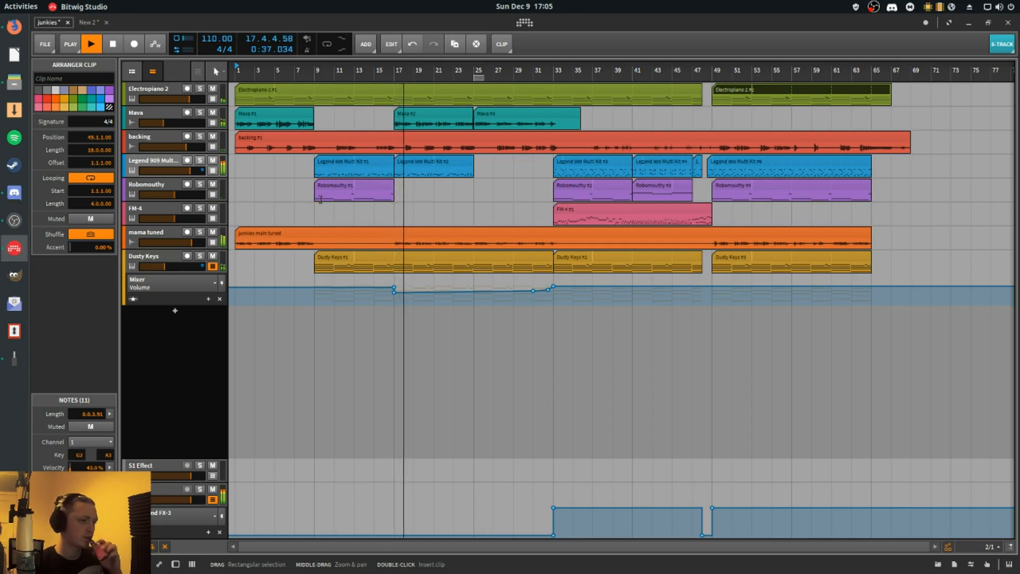
pyautogui.moveTo(334, 66); pyautogui.dragTo(342, 66)
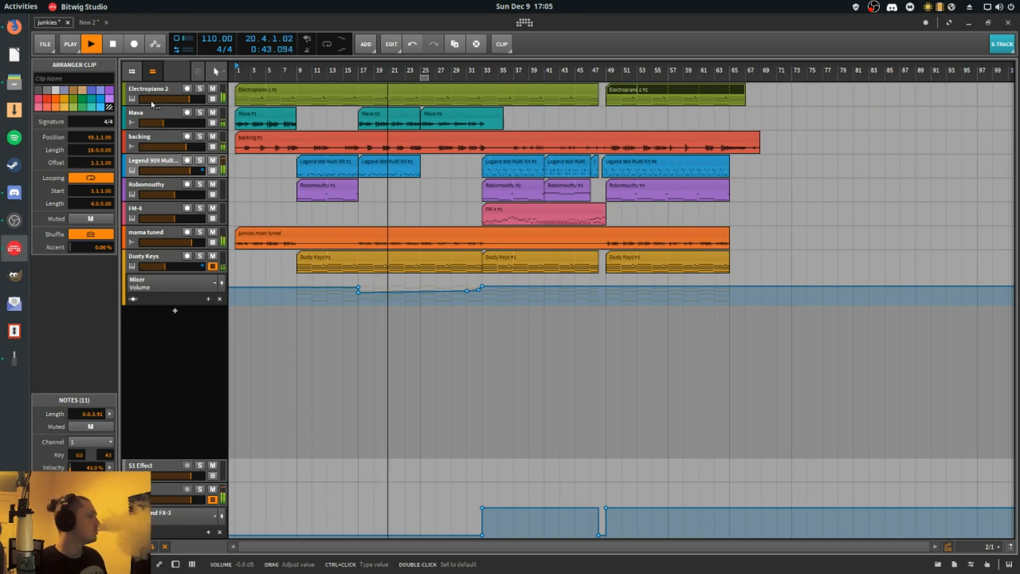
# - Show the mixer and examine the device chains of the Robomouthy, FM-4 and mama tuned tracks
pyautogui.hotkey('alt', '2')
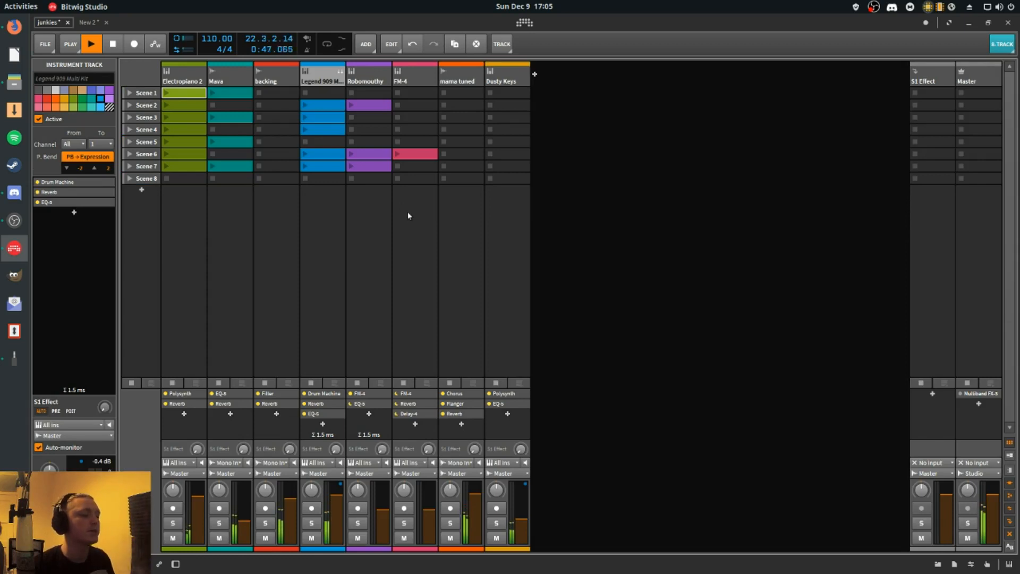
pyautogui.hotkey('alt', '1')
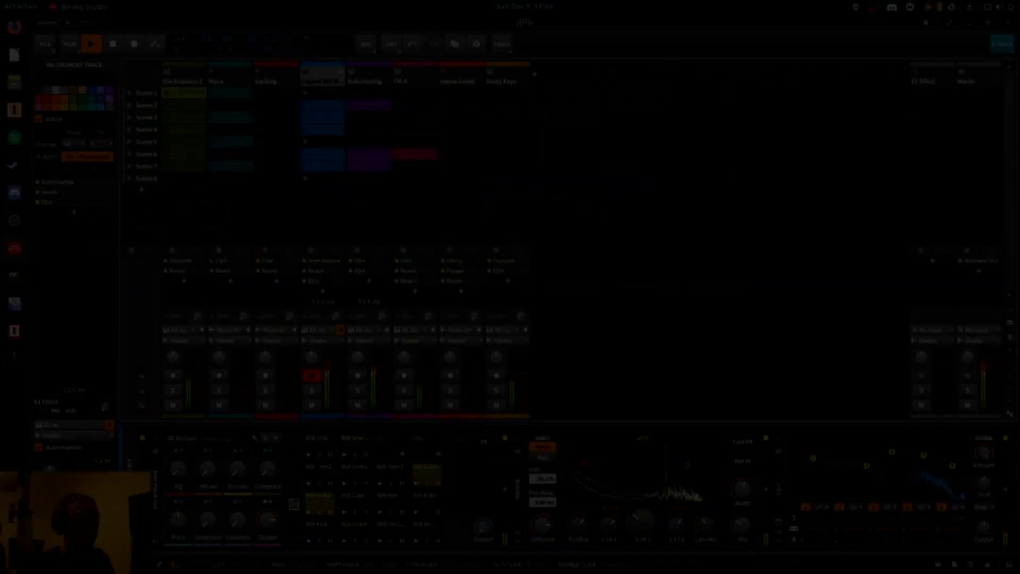
pyautogui.click(415, 78)
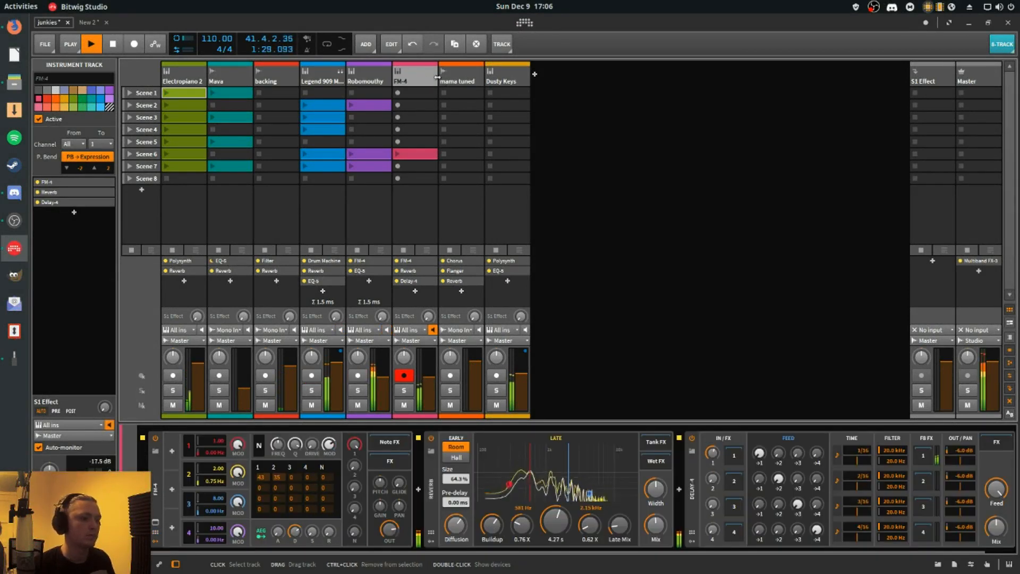
pyautogui.click(458, 78)
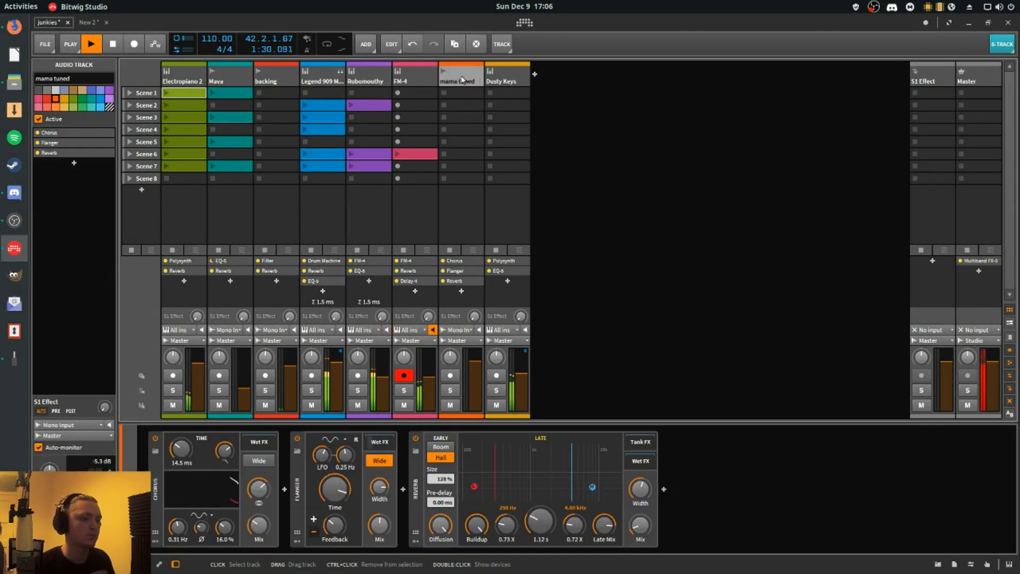
# - Reorder the mixer tracks so mama tuned sits before backing and Dusty Keys sits before FM-4
pyautogui.click(509, 80)
pyautogui.moveTo(508, 79); pyautogui.dragTo(265, 76)
pyautogui.click(430, 80)
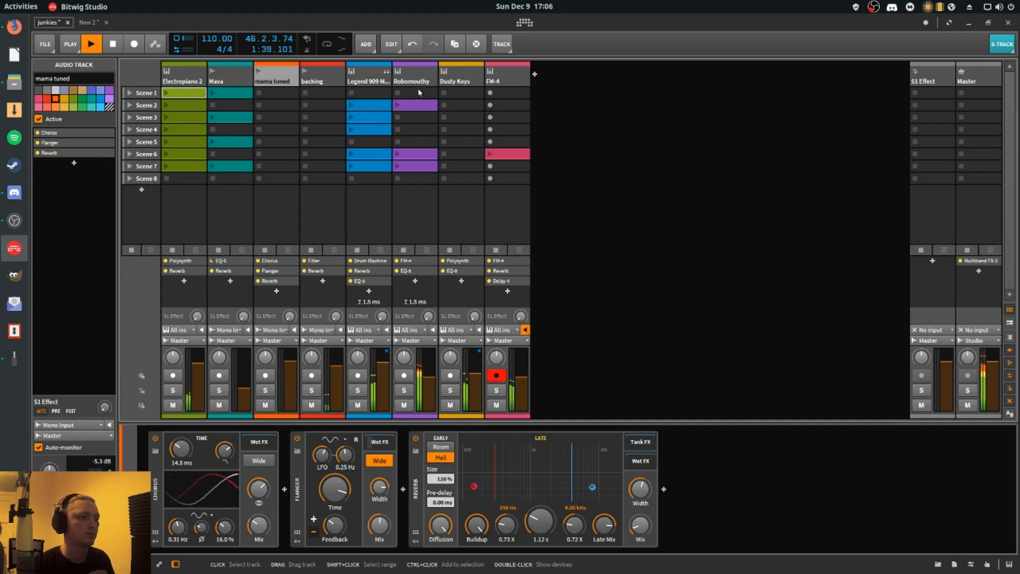
# - Return to the arrangement and show the volume automation lane of the Legend 909 Multi Kit track
pyautogui.press('Tab')
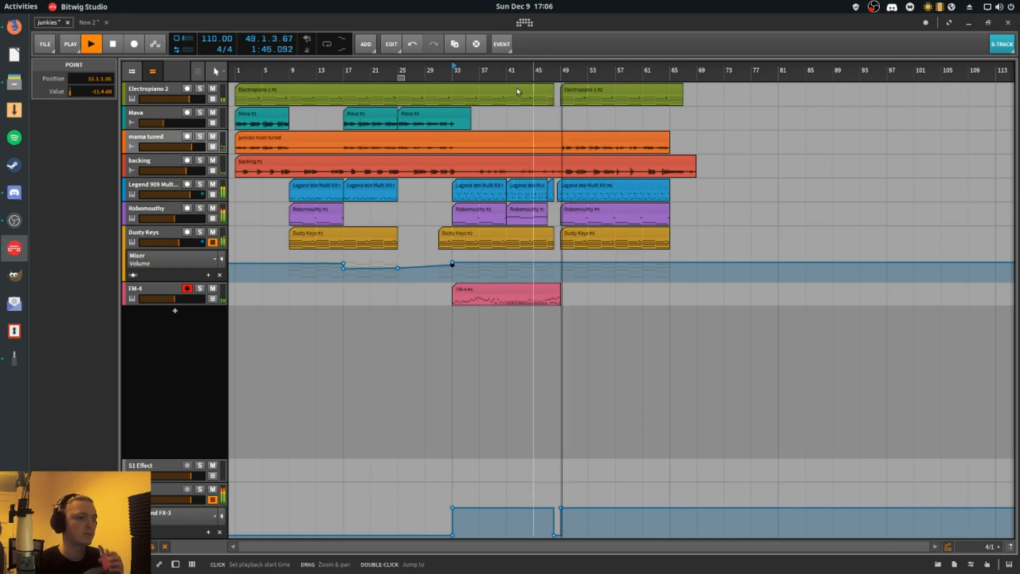
pyautogui.click(213, 194)
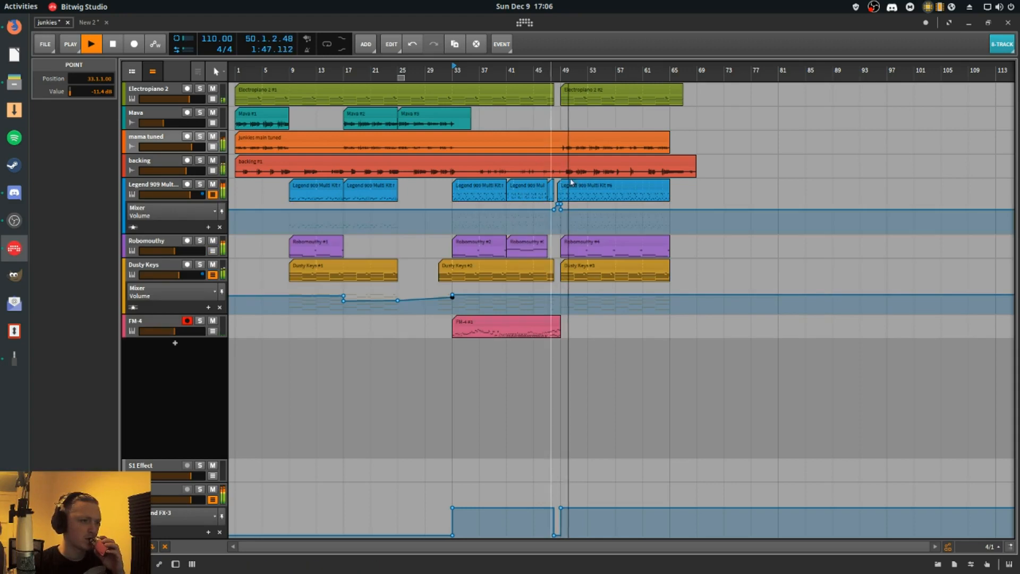
pyautogui.moveTo(561, 71); pyautogui.dragTo(494, 207)
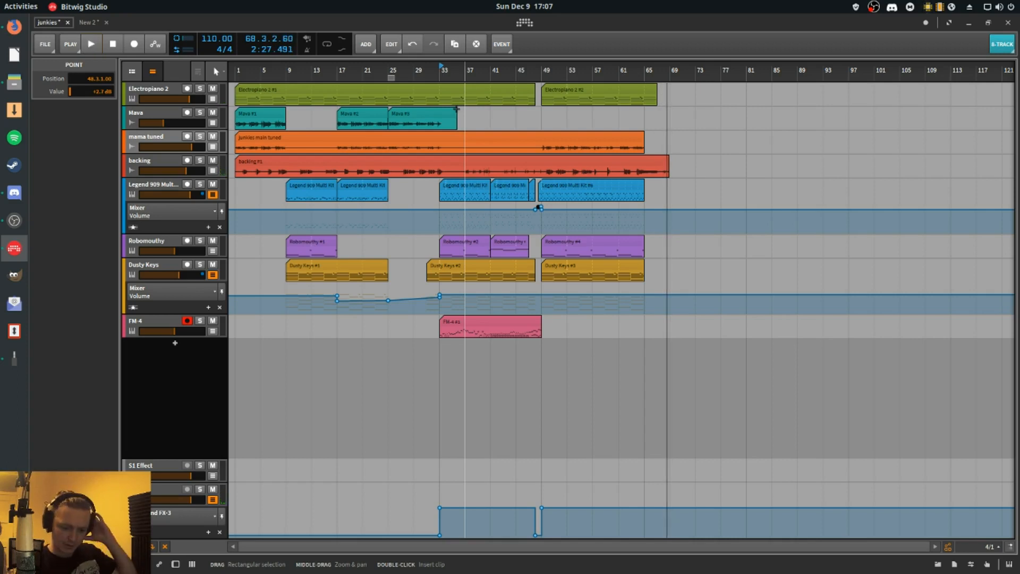
pyautogui.moveTo(293, 75); pyautogui.dragTo(320, 93)
# - Try to bounce the junkies main tuned clip on the mama tuned track in place
pyautogui.click(156, 143)
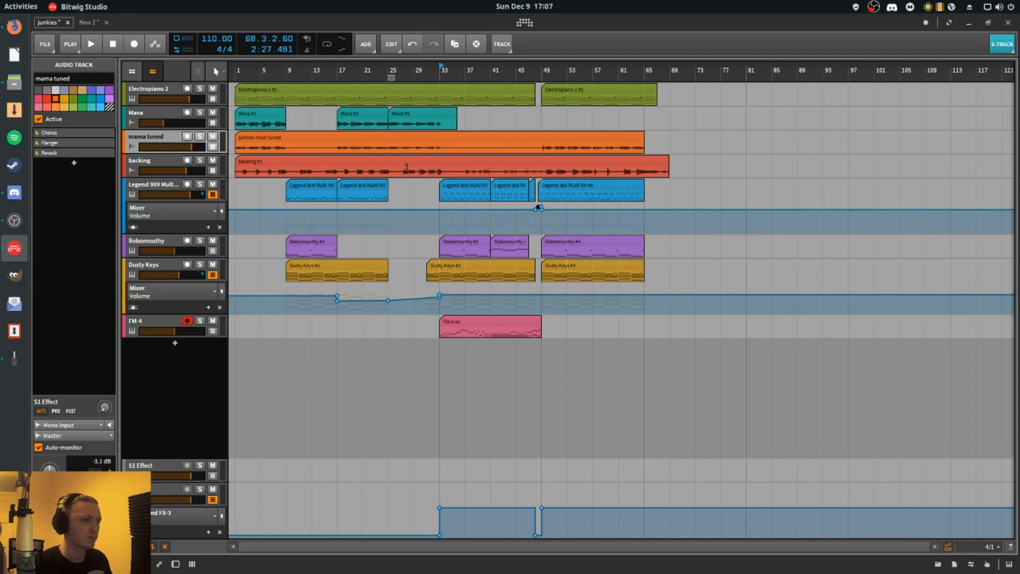
pyautogui.click(333, 139)
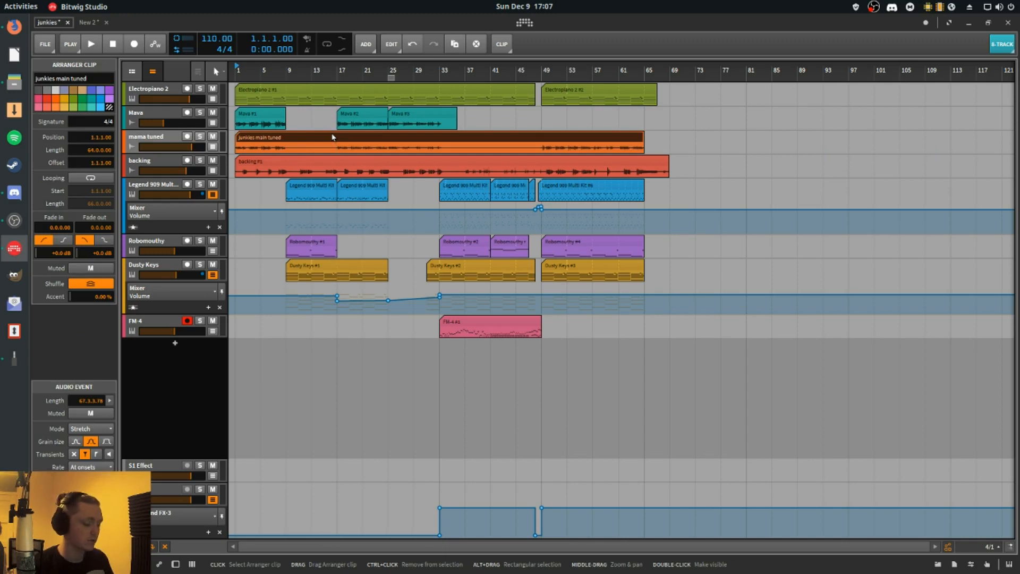
pyautogui.hotkey('ctrl', 'b')
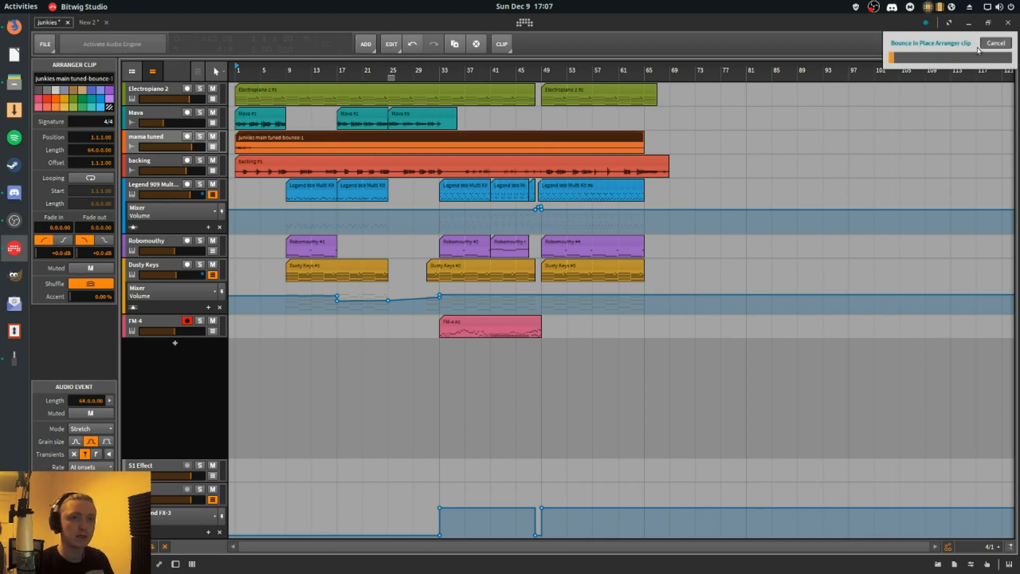
pyautogui.click(996, 43)
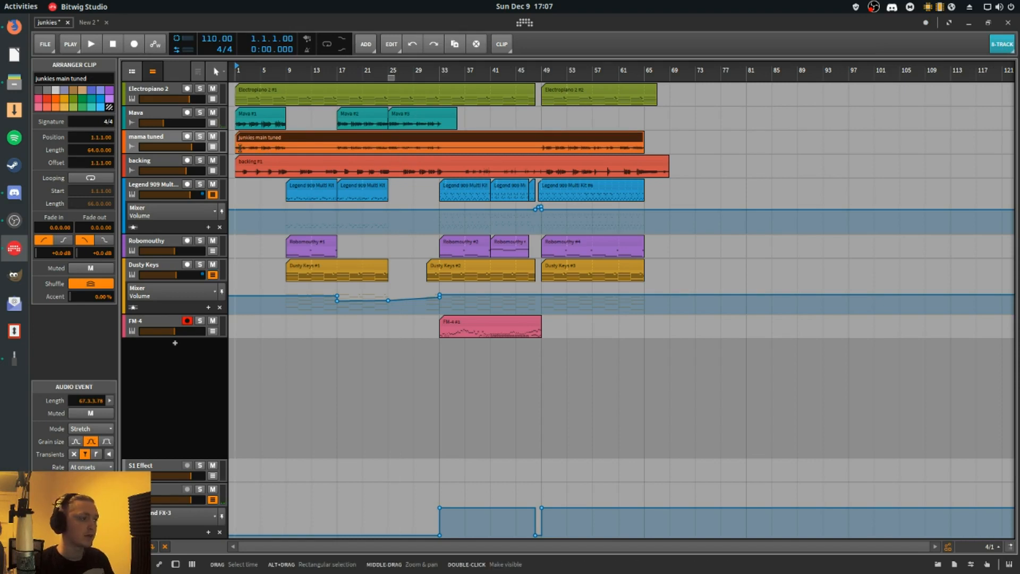
# - Switch from the arrangement to the mixer view and launch the Scene 1 clip of the Electropiano 2 track
pyautogui.click(253, 113)
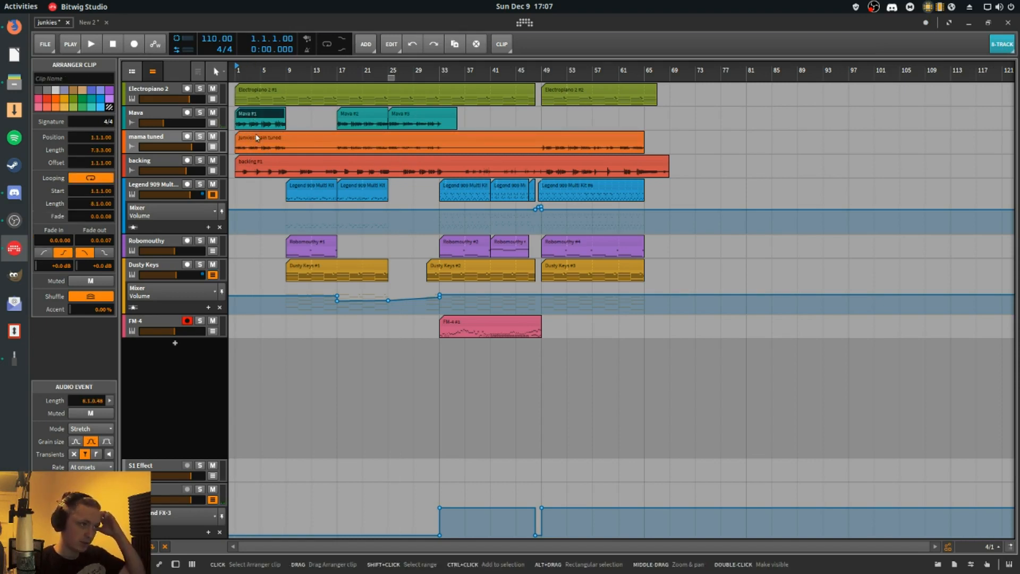
pyautogui.click(256, 138)
pyautogui.hotkey('alt', '2')
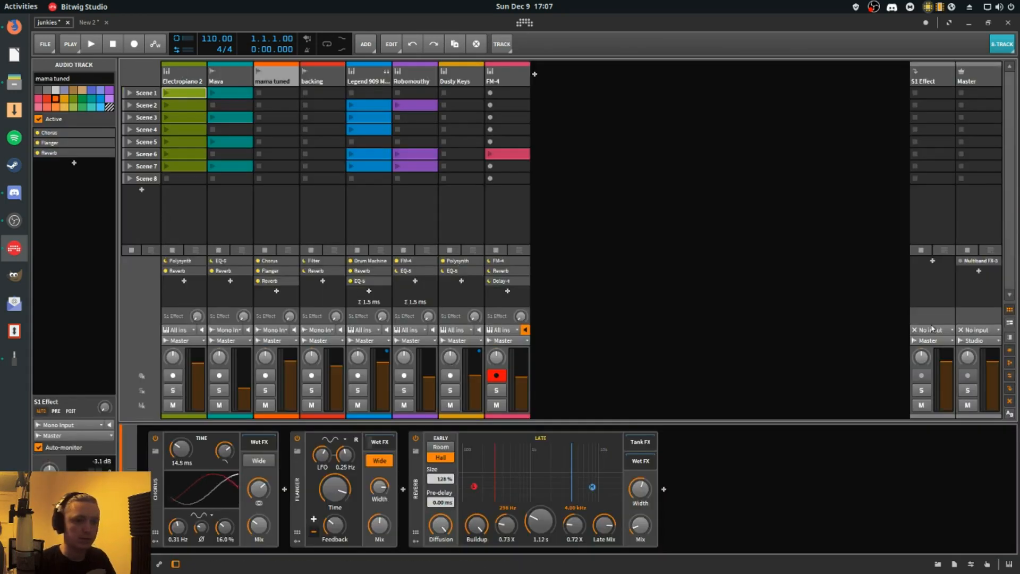
pyautogui.click(180, 78)
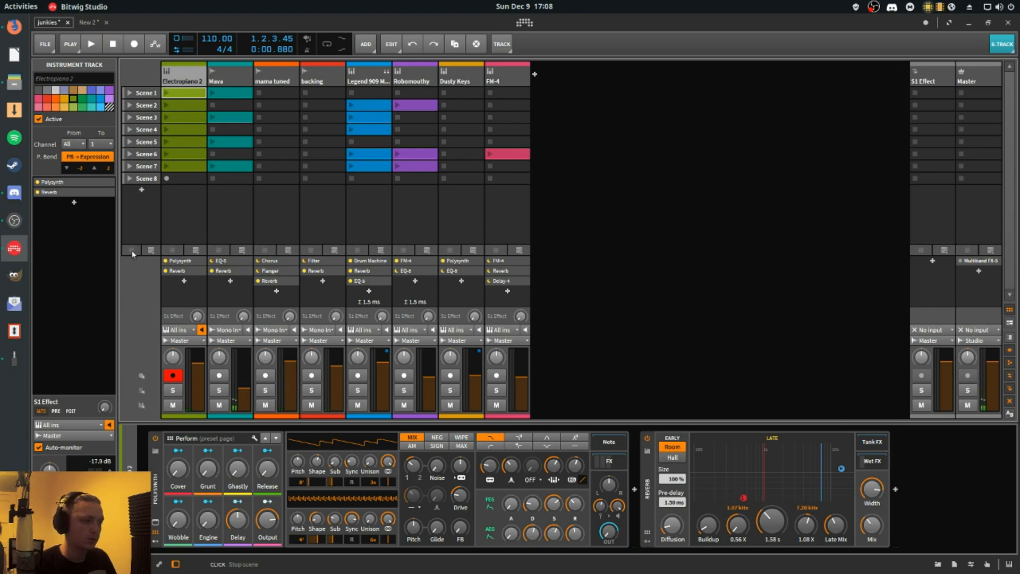
pyautogui.click(165, 94)
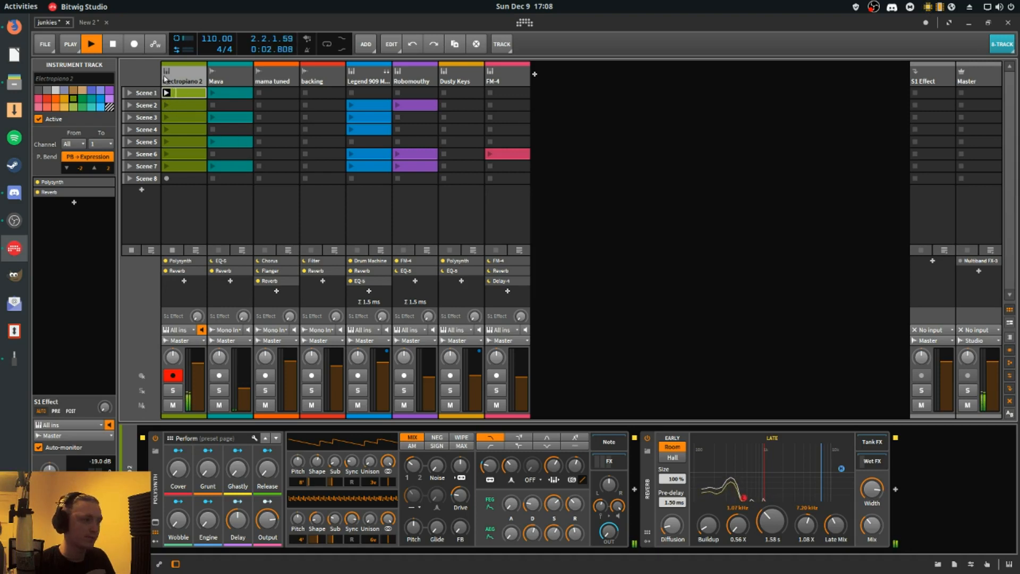
# - Examine the notes of Electropiano 2's Scene 1 clip in the detail editor, and close the editor
pyautogui.click(199, 95)
pyautogui.doubleClick(198, 94)
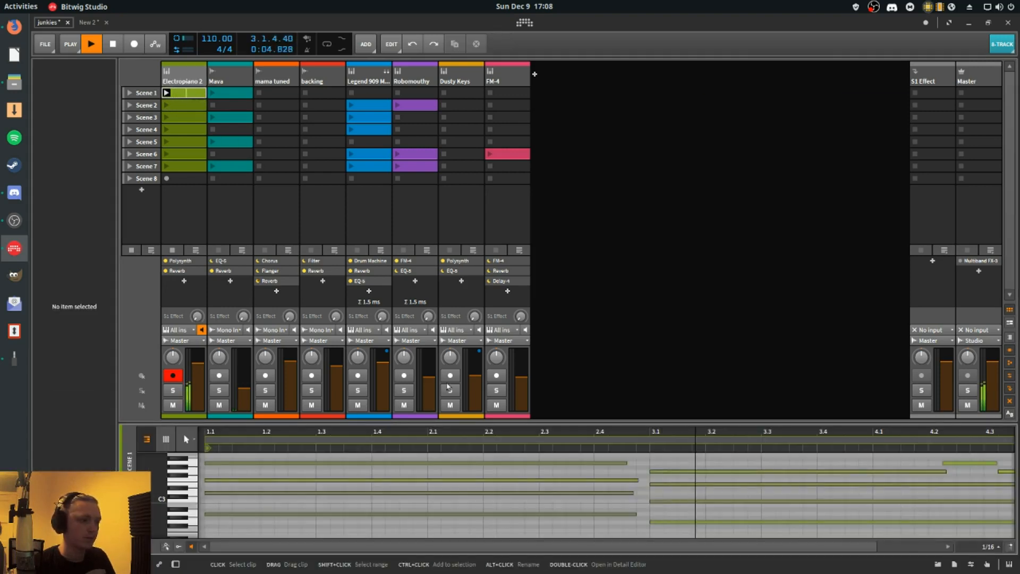
pyautogui.moveTo(525, 423); pyautogui.dragTo(528, 570)
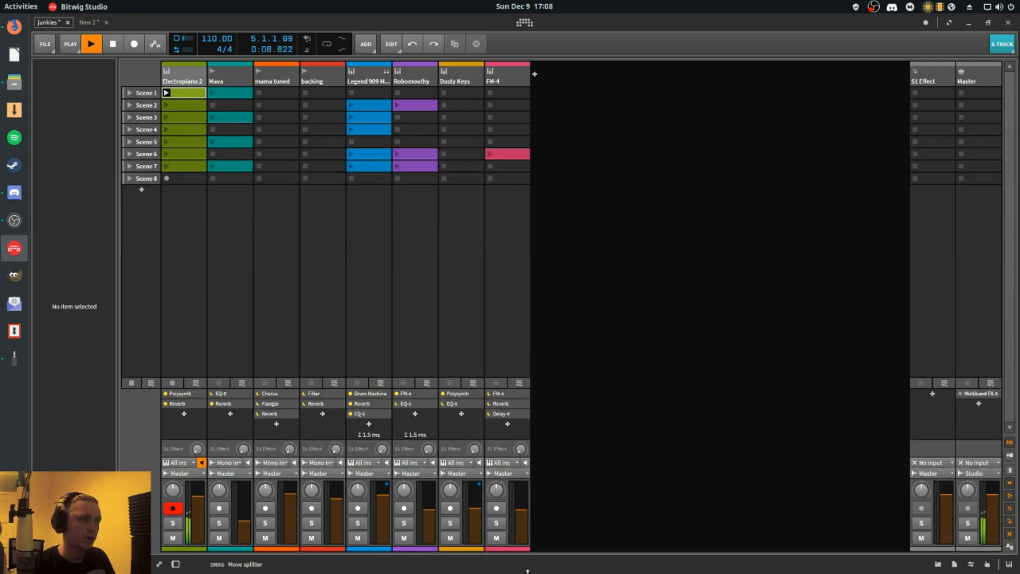
# - Show the Electropiano 2 device chain and compare its sound with the Reverb off and on, then hide the chain
pyautogui.click(184, 77)
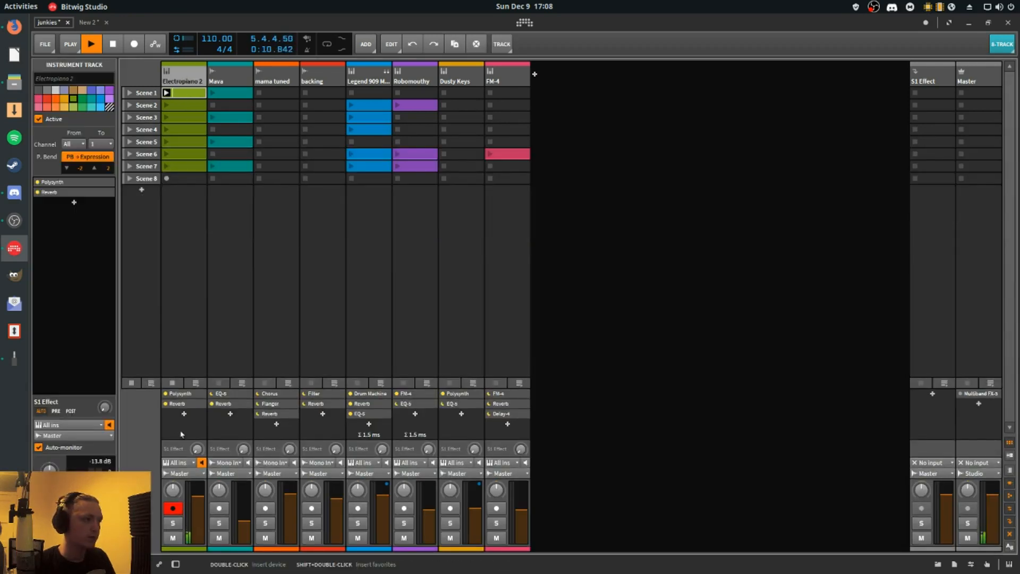
pyautogui.doubleClick(179, 393)
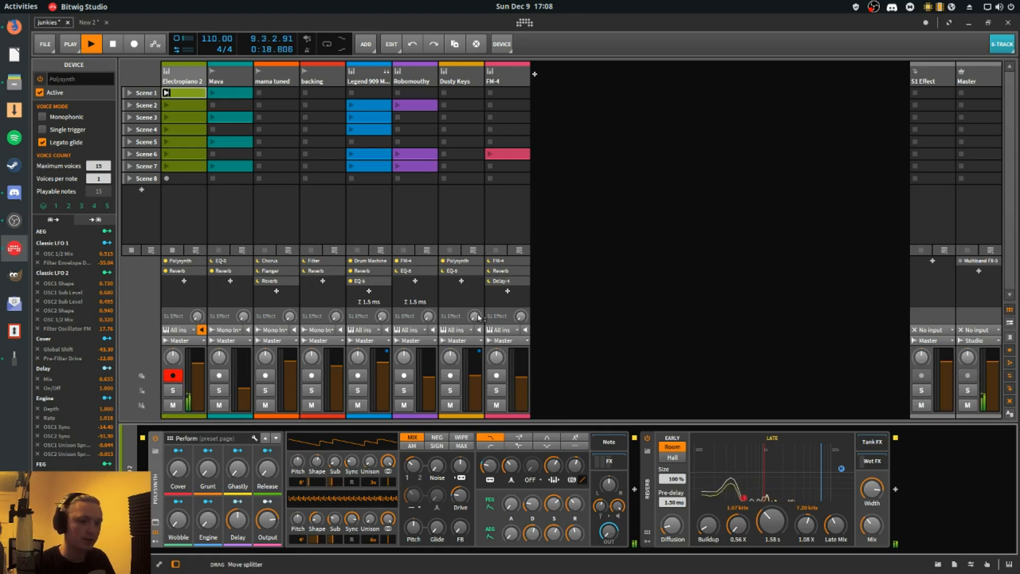
pyautogui.click(647, 439)
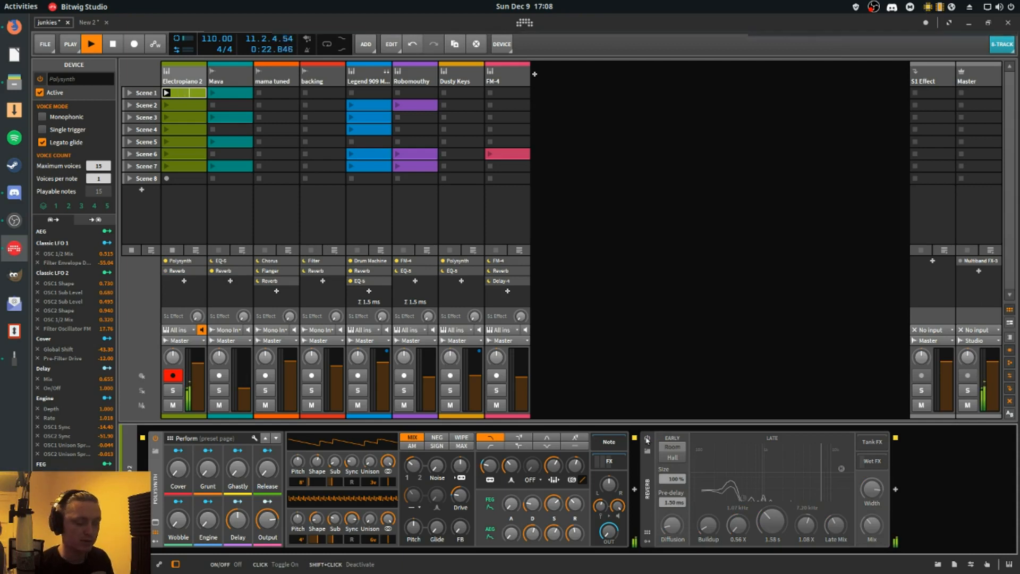
pyautogui.click(647, 439)
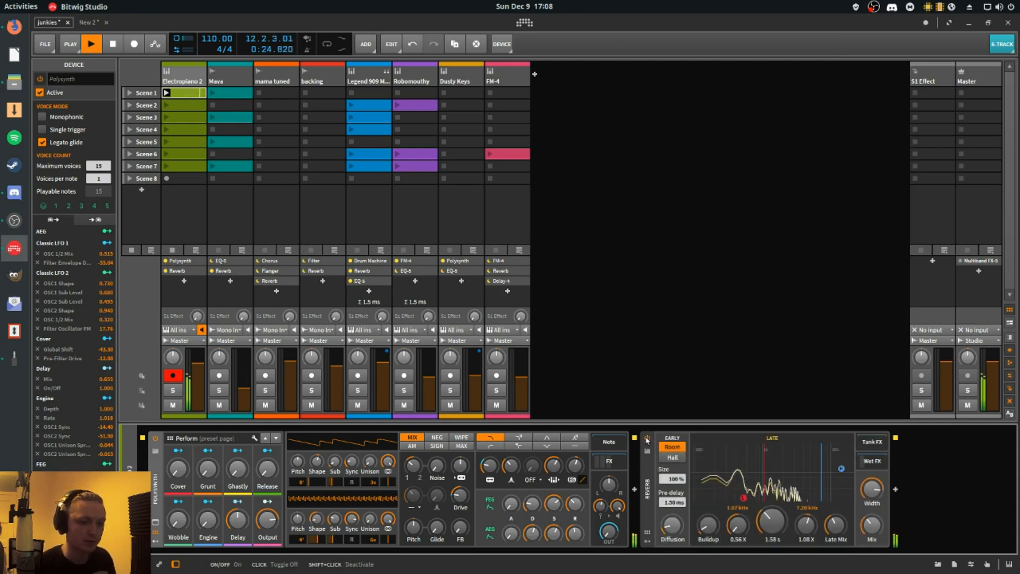
pyautogui.click(647, 439)
pyautogui.click(648, 439)
pyautogui.moveTo(613, 425); pyautogui.dragTo(576, 568)
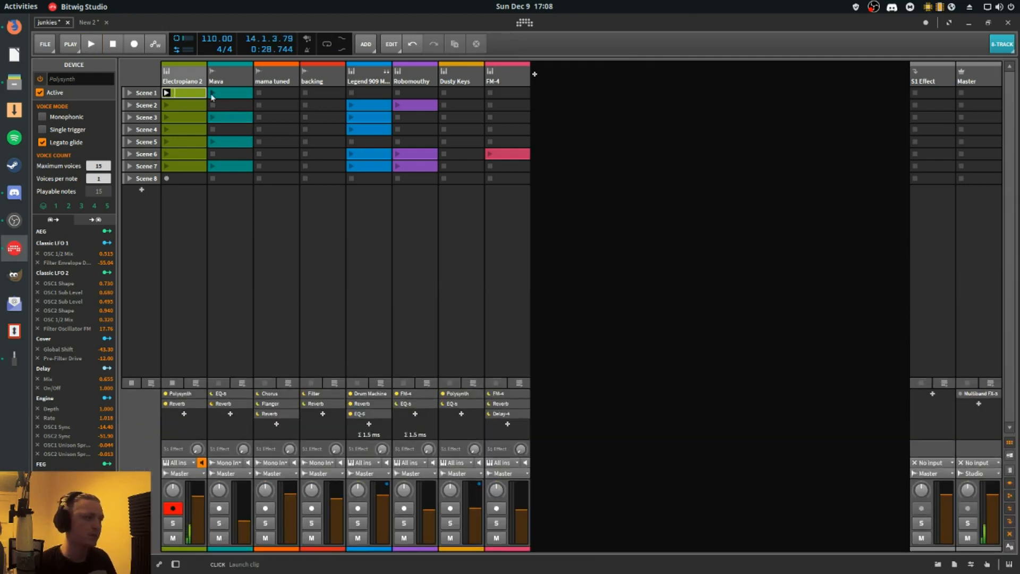
# - Group the Mava, mama tuned and backing tracks and name the group Vocal
pyautogui.click(321, 77)
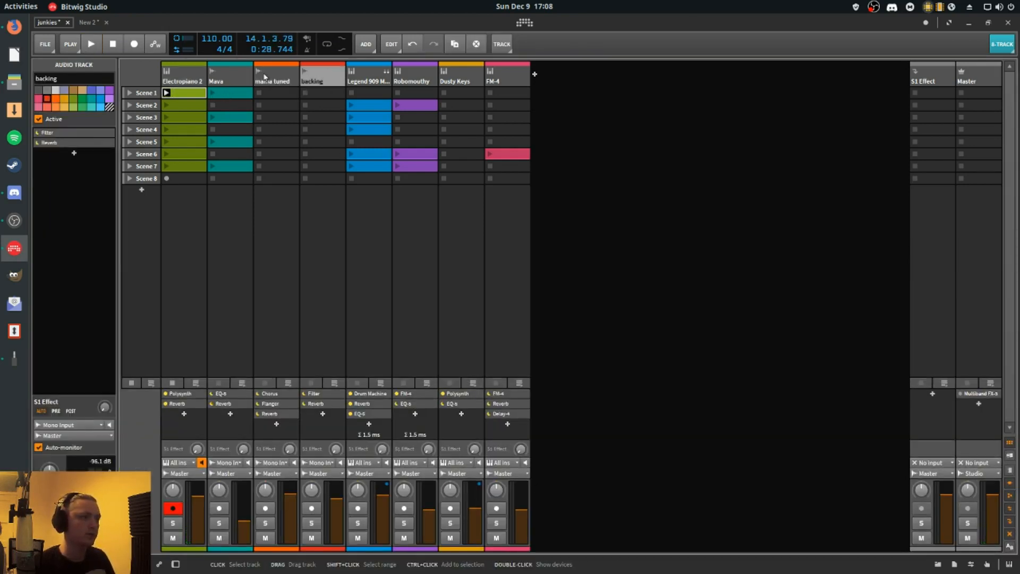
pyautogui.click(235, 78)
pyautogui.keyDown('shift'); pyautogui.click(312, 81); pyautogui.keyUp('shift')
pyautogui.hotkey('ctrl', 'g')
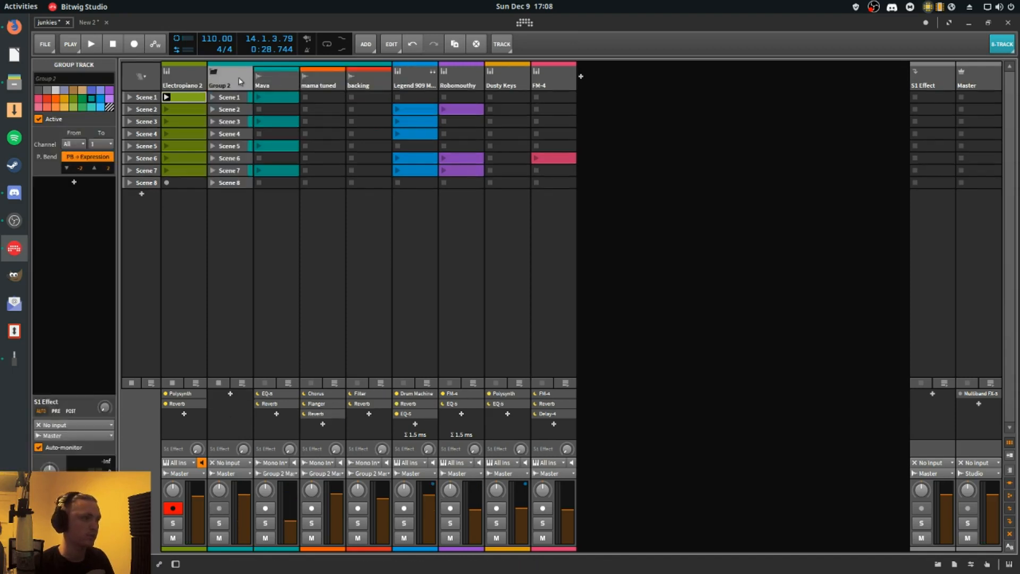
pyautogui.doubleClick(223, 82)
pyautogui.write('Vocal')
pyautogui.press('Return')
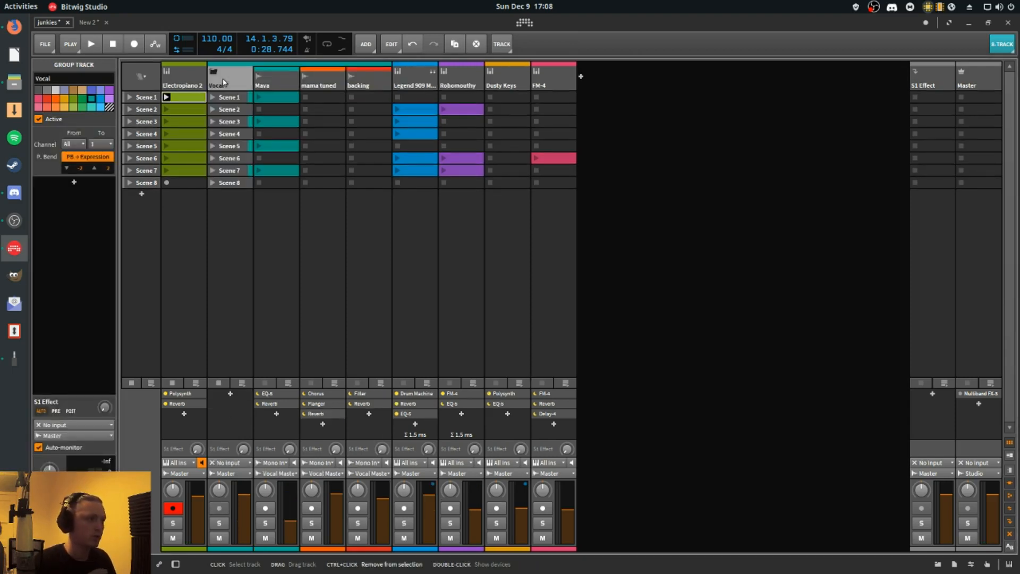
# - Fold the Vocal group and move it after the FM-4 track
pyautogui.click(213, 71)
pyautogui.moveTo(228, 80); pyautogui.dragTo(460, 88)
# - Show the Drum Machine chain of the Legend 909 Multi Kit track and launch its Scene 2 clip
pyautogui.click(232, 73)
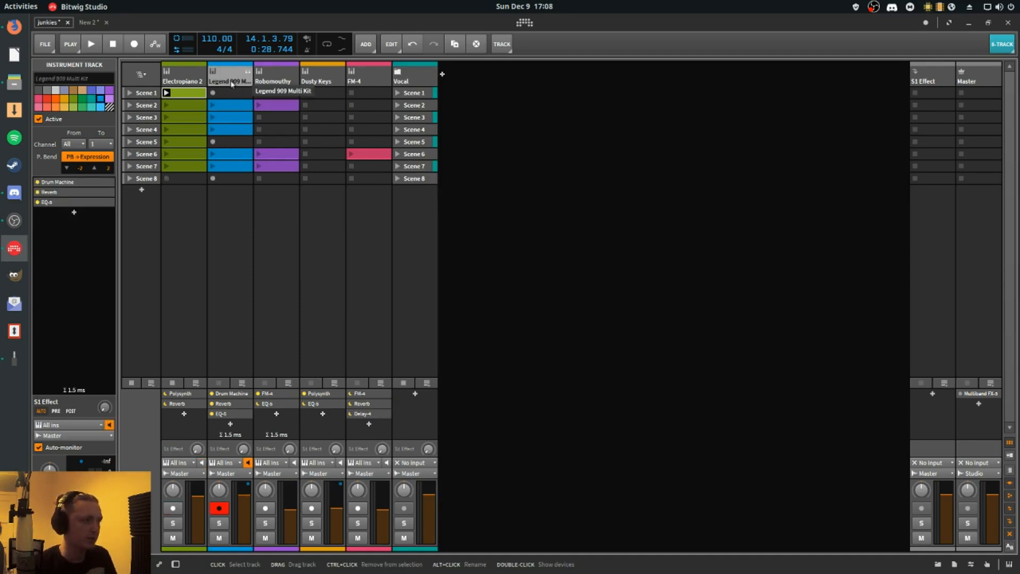
pyautogui.doubleClick(213, 394)
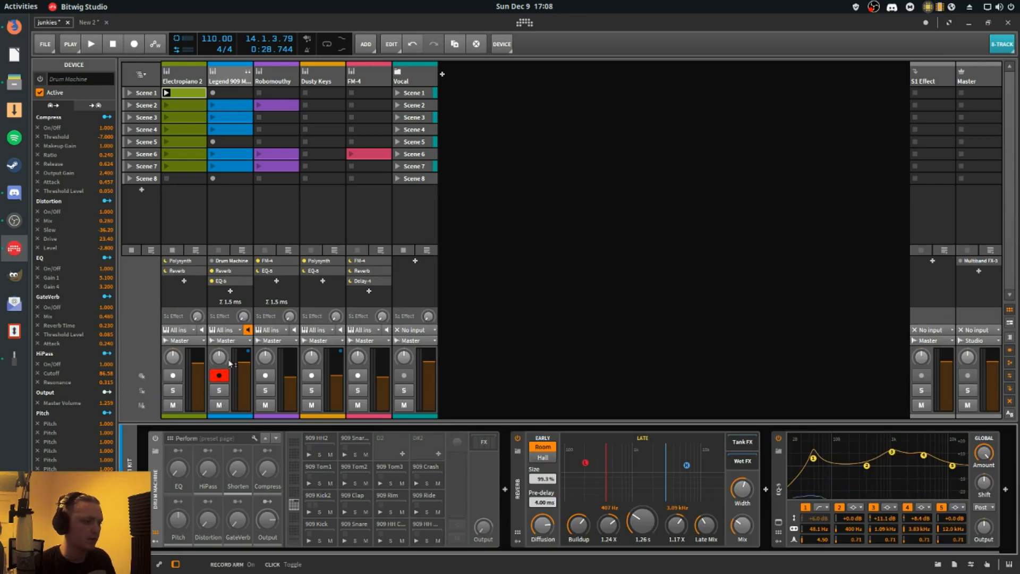
pyautogui.click(213, 105)
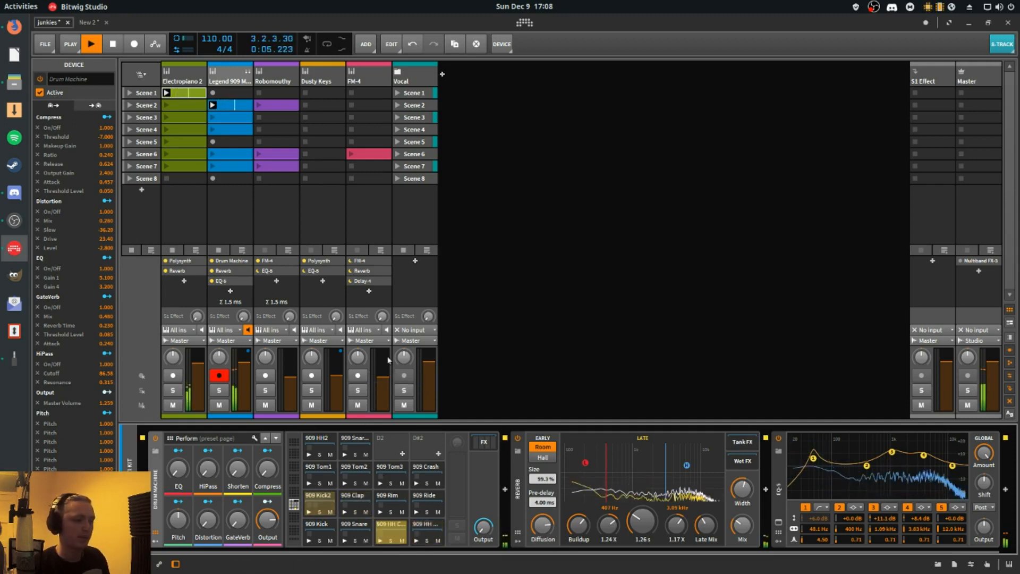
# - Bypass the Reverb and the EQ-5 on the Legend 909 Multi Kit track during playback
pyautogui.click(518, 439)
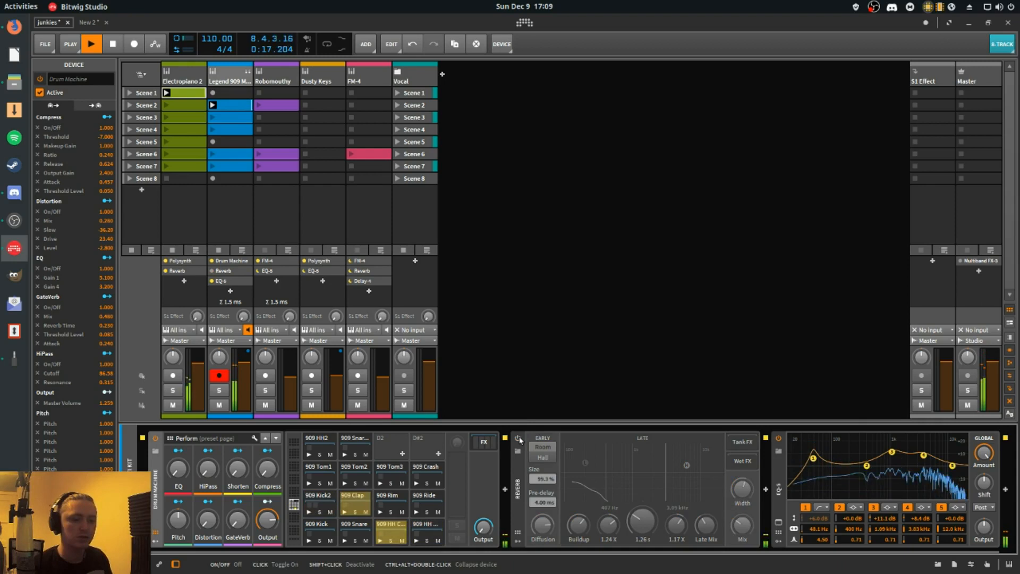
pyautogui.click(778, 439)
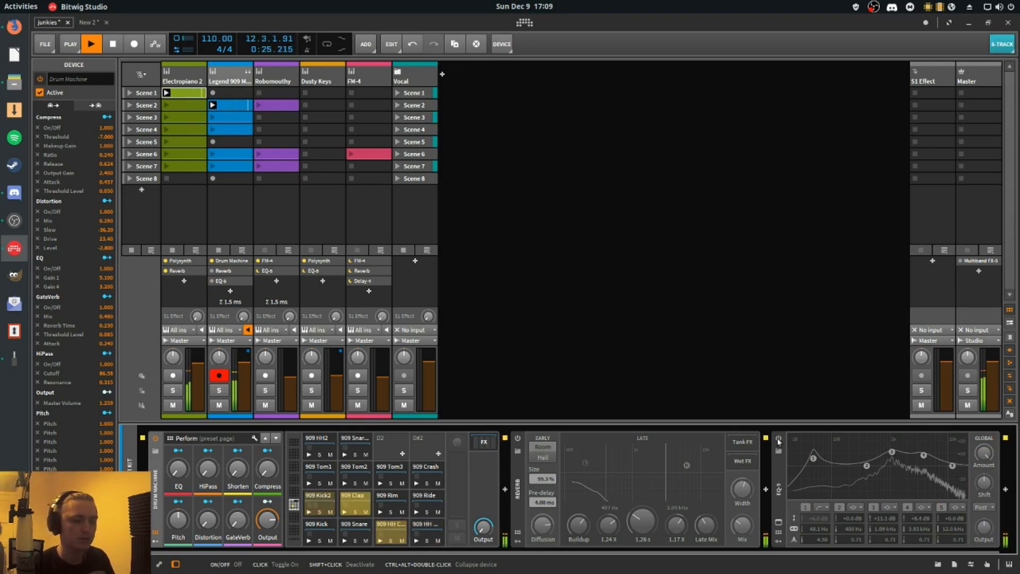
pyautogui.click(778, 440)
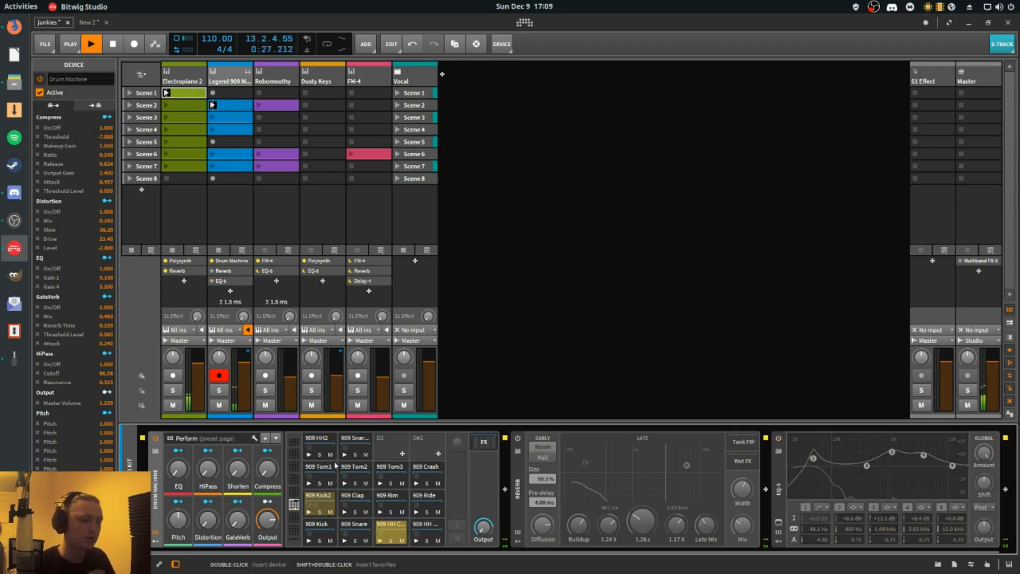
# - Move the EQ-5 out of the 909 Kick2 drum chain to the track's own chain, between the Drum Machine and the Reverb
pyautogui.click(321, 500)
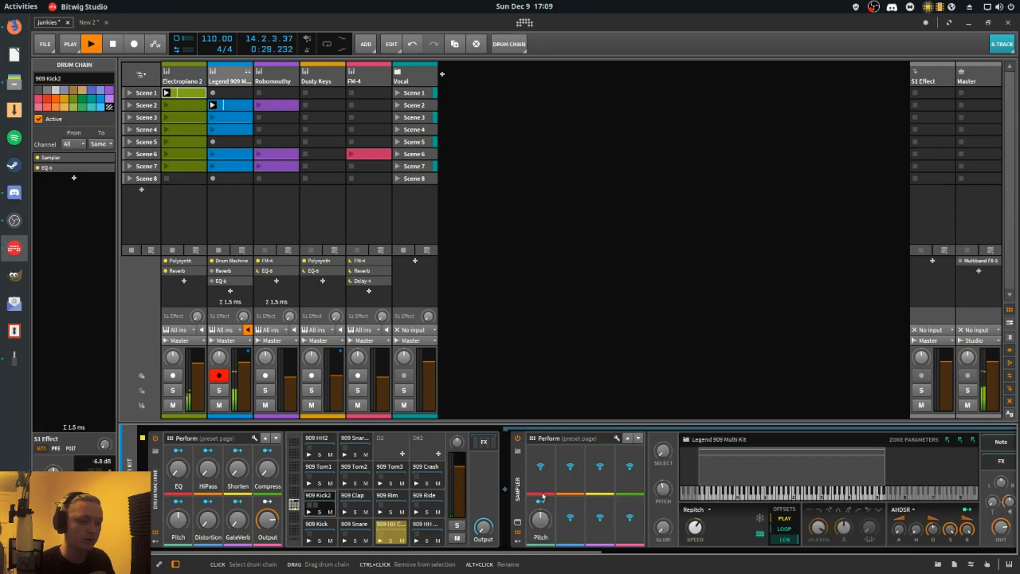
pyautogui.moveTo(582, 554); pyautogui.dragTo(747, 554)
pyautogui.click(848, 497)
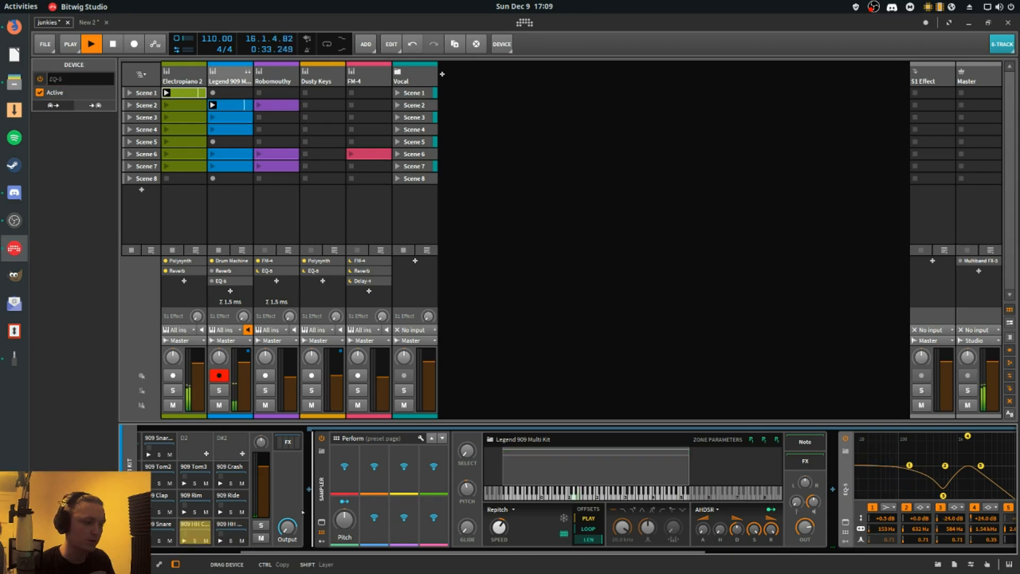
pyautogui.click(232, 512)
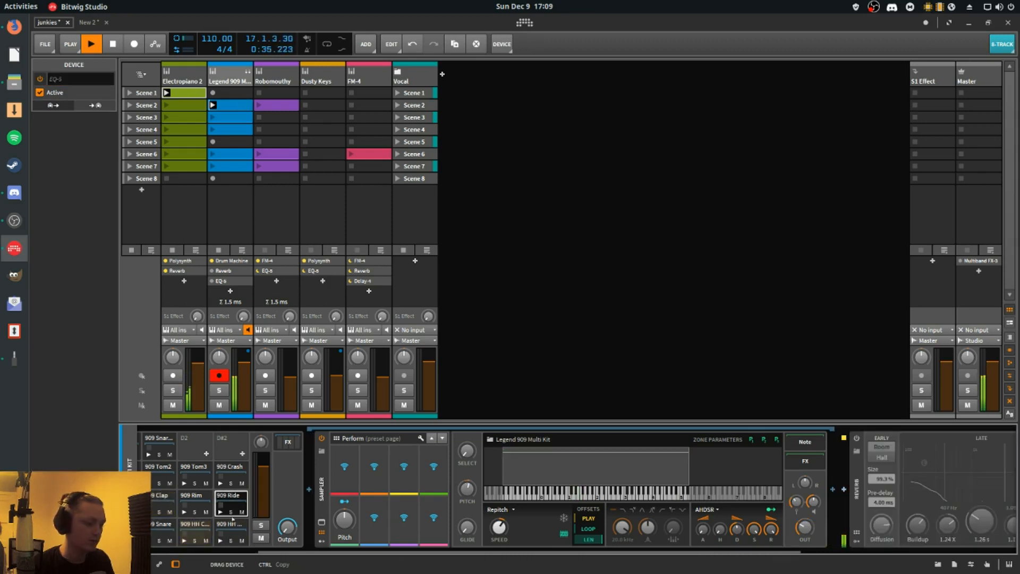
pyautogui.click(233, 521)
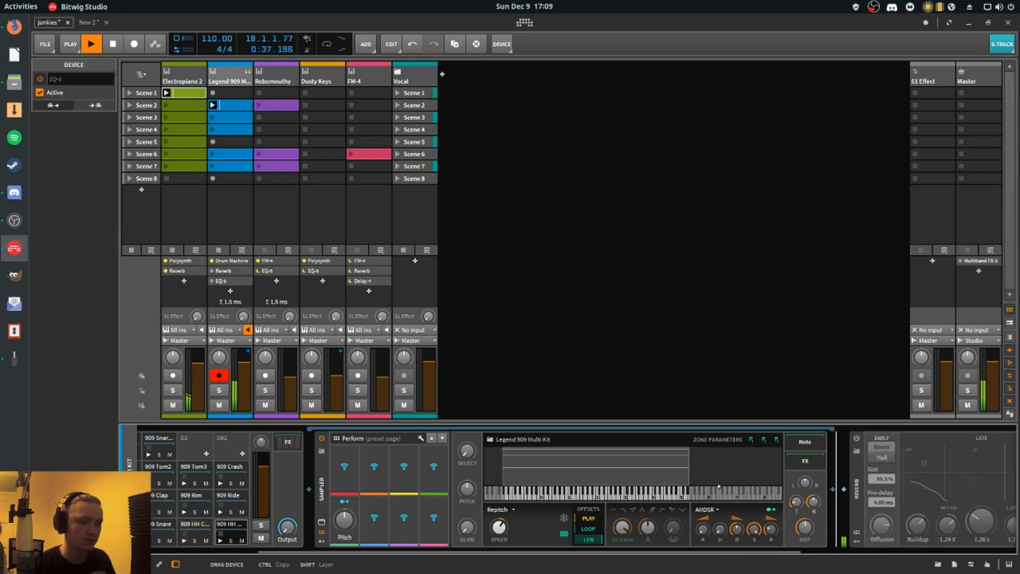
pyautogui.moveTo(833, 489); pyautogui.dragTo(834, 489)
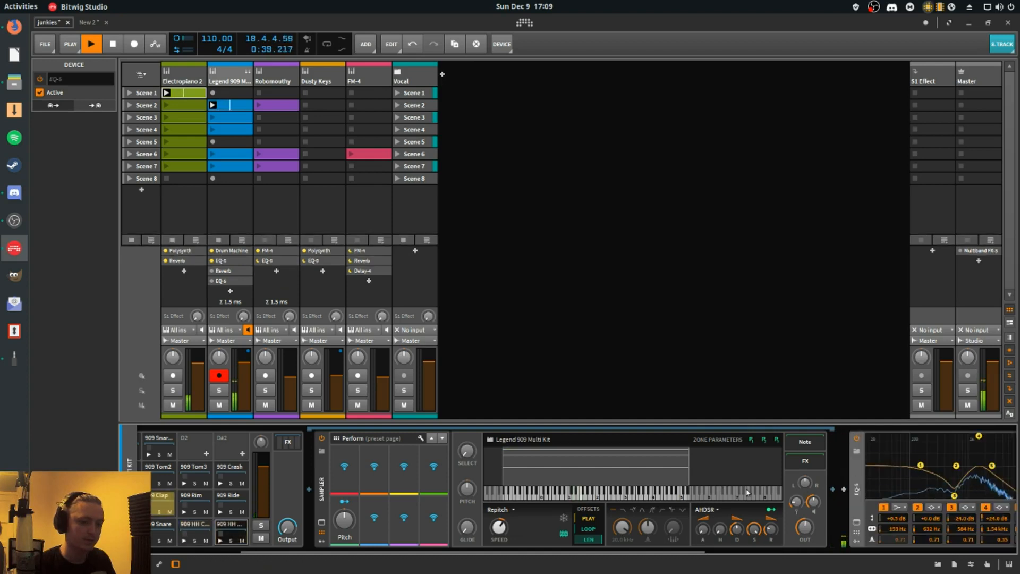
# - Try deleting the bypassed EQ-5 after the Reverb and adjusting the remaining EQ-5's first band, and undo the changes
pyautogui.hscroll(6, 734, 504)
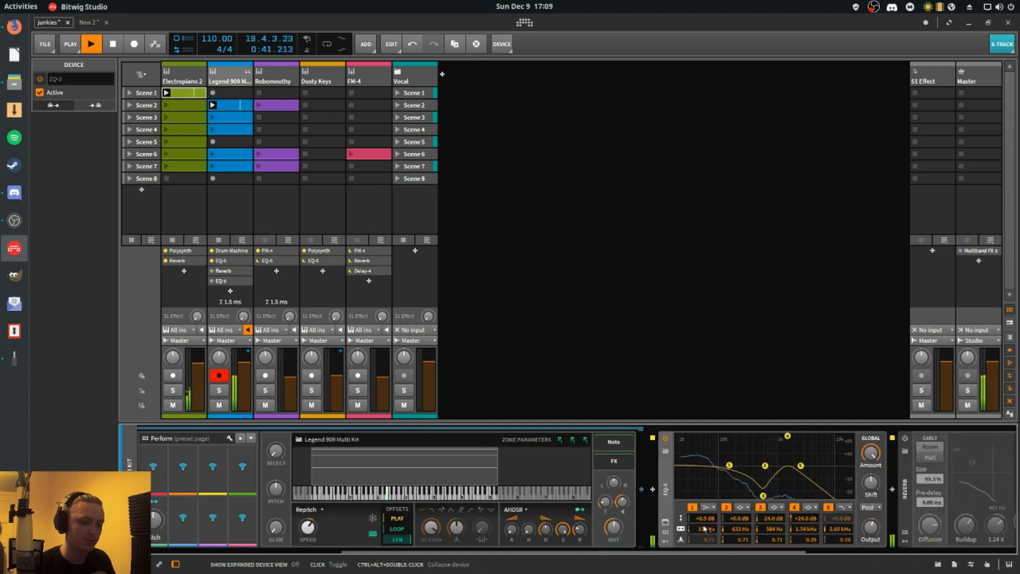
pyautogui.hscroll(3, 731, 505)
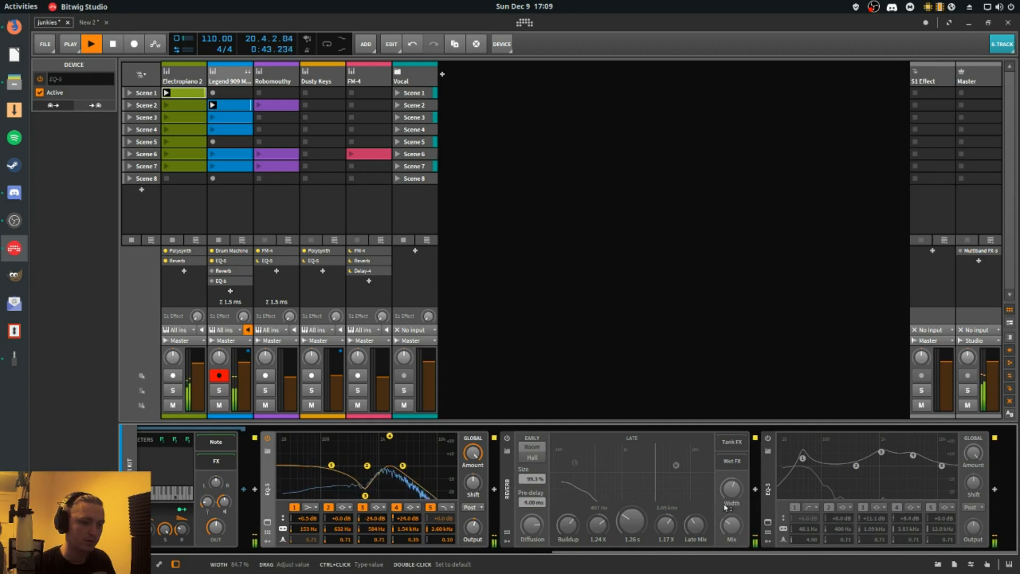
pyautogui.click(772, 470)
pyautogui.press('Delete')
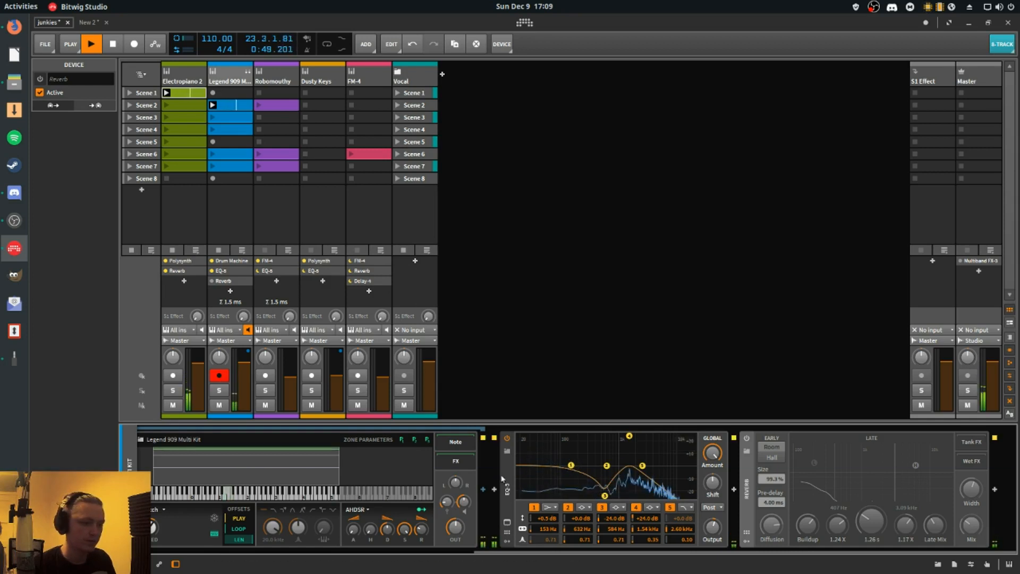
pyautogui.moveTo(571, 465); pyautogui.dragTo(569, 454)
pyautogui.hotkey('ctrl', 'z')
pyautogui.hotkey('ctrl', 'z')
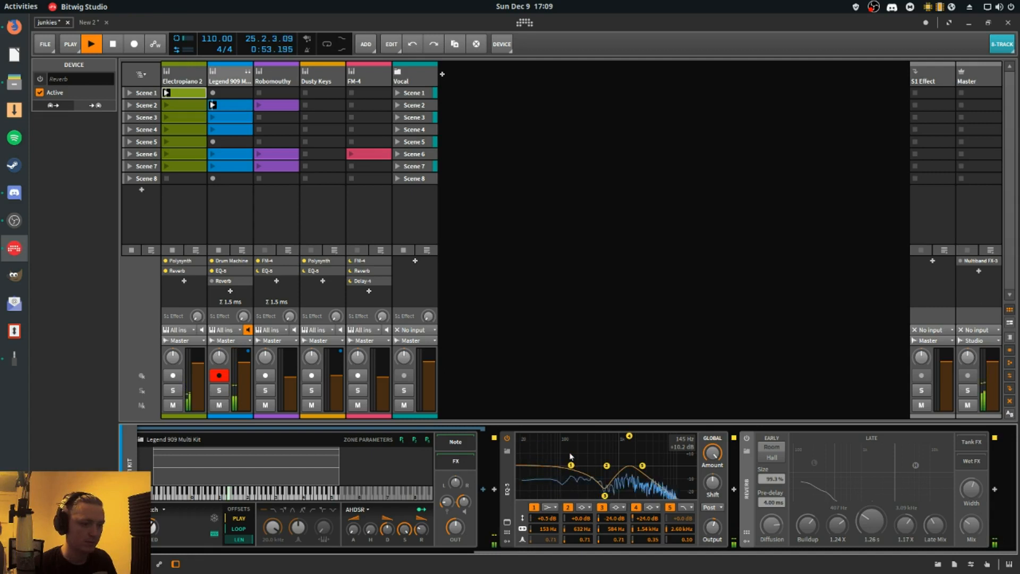
# - Delete the EQ-5 between the Drum Machine and the Reverb, and turn the EQ-5 after the Reverb on
pyautogui.click(508, 439)
pyautogui.press('Delete')
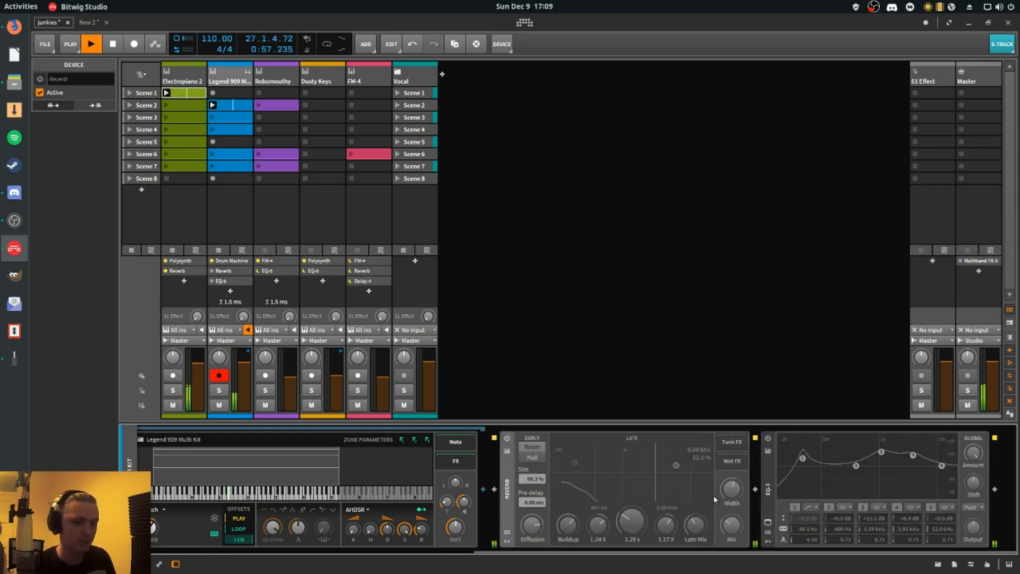
pyautogui.click(767, 439)
# - Move the EQ-5 from after the Reverb into the 909 Kick2 drum chain, following its Sampler, and show it there
pyautogui.moveTo(713, 550); pyautogui.dragTo(595, 547)
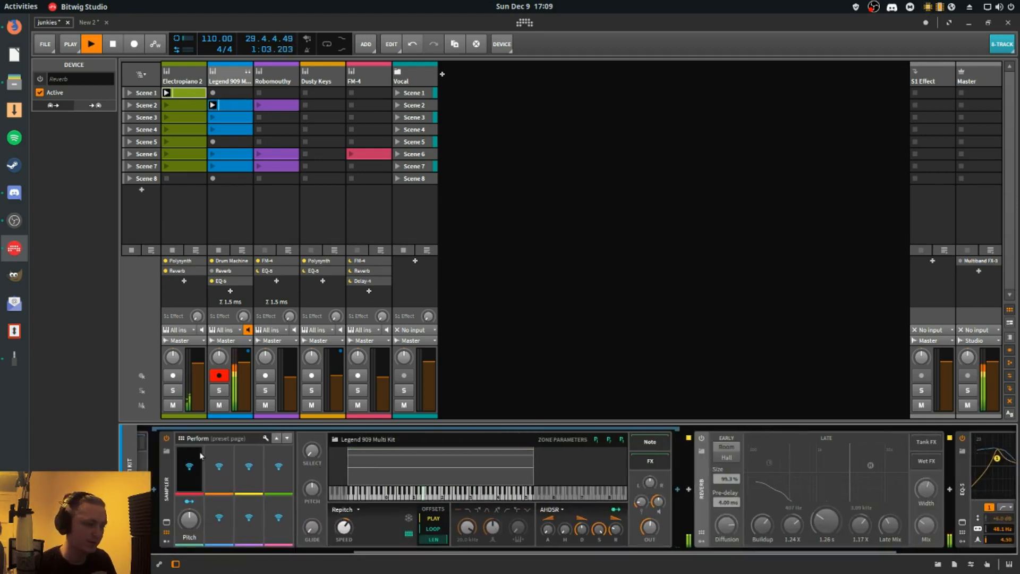
pyautogui.moveTo(425, 551); pyautogui.dragTo(260, 549)
pyautogui.doubleClick(242, 500)
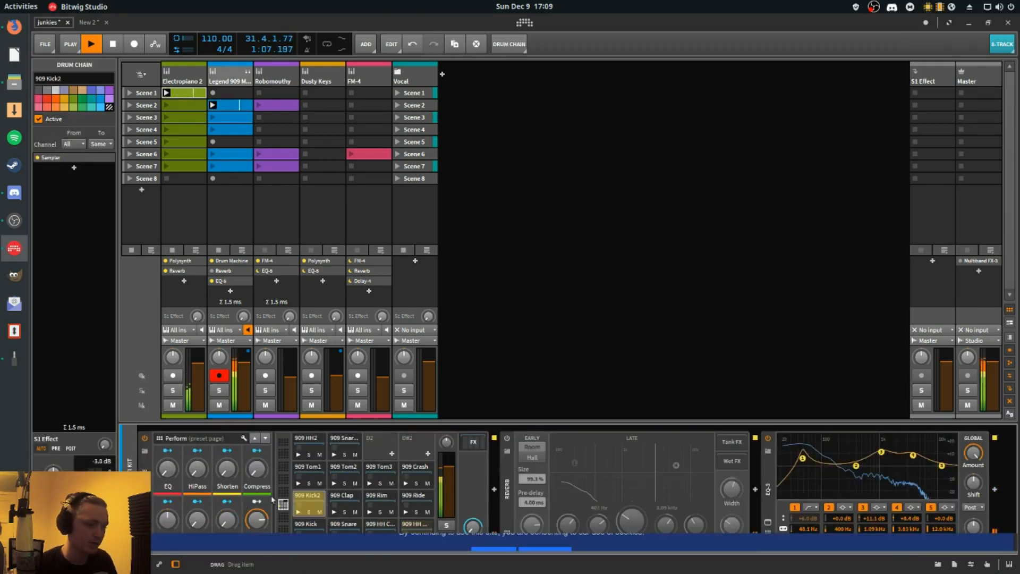
pyautogui.click(768, 486)
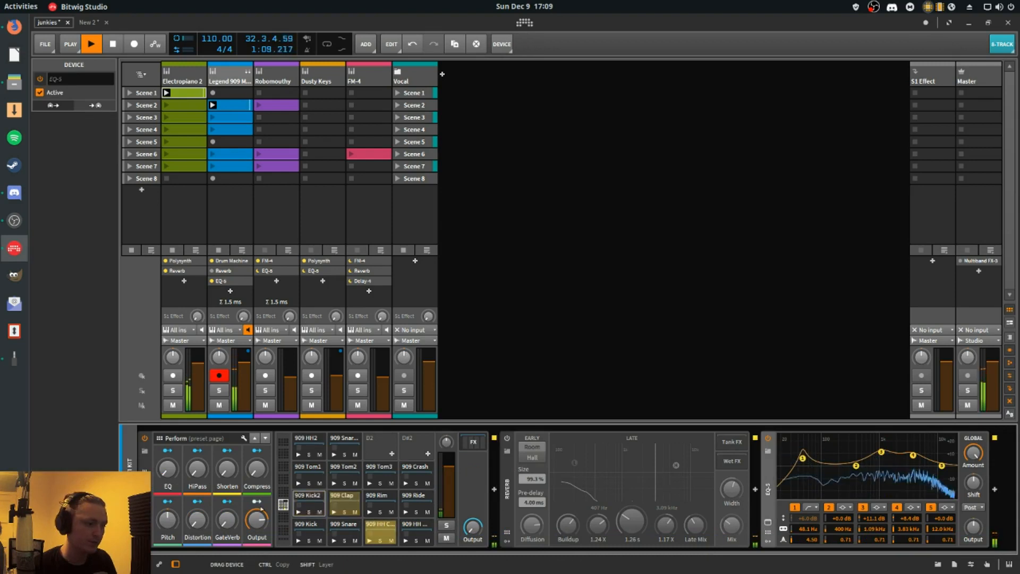
pyautogui.click(314, 502)
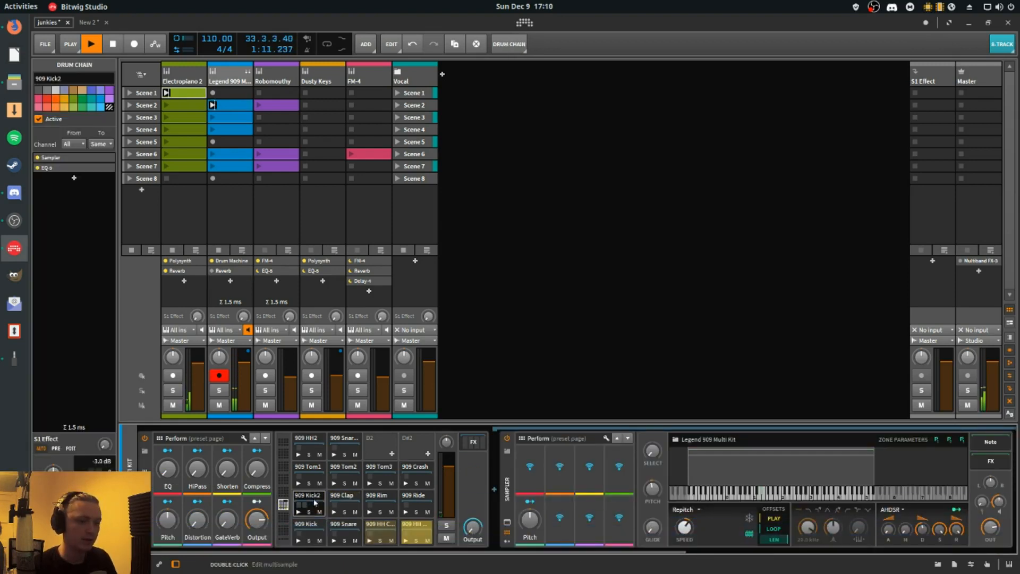
pyautogui.moveTo(340, 551); pyautogui.dragTo(625, 568)
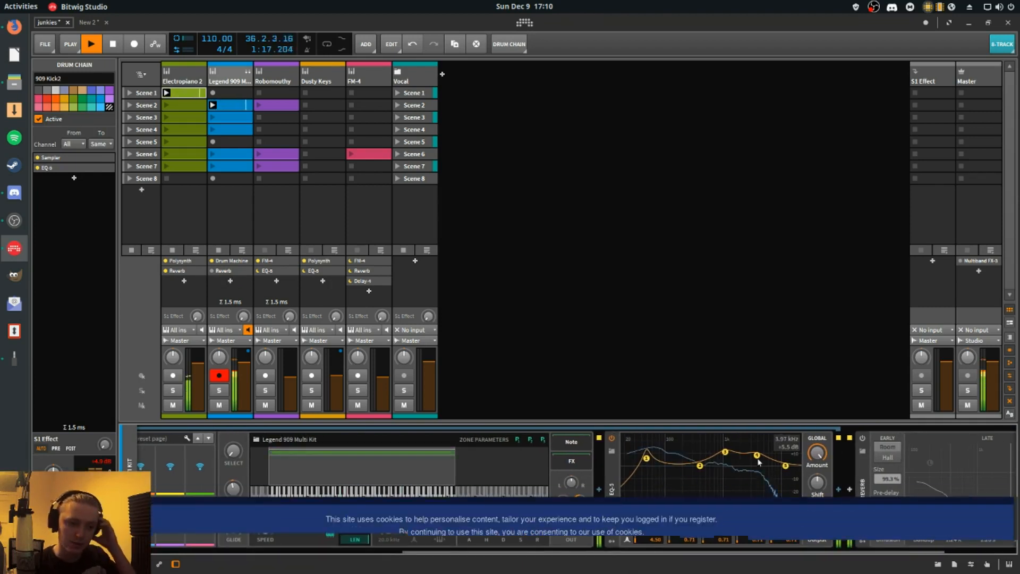
# - Set the 909 Kick2 EQ-5's first band to about 30.1 Hz with Q 4.34 and its second band to +10.0 dB at 77.1 Hz
pyautogui.press('space')
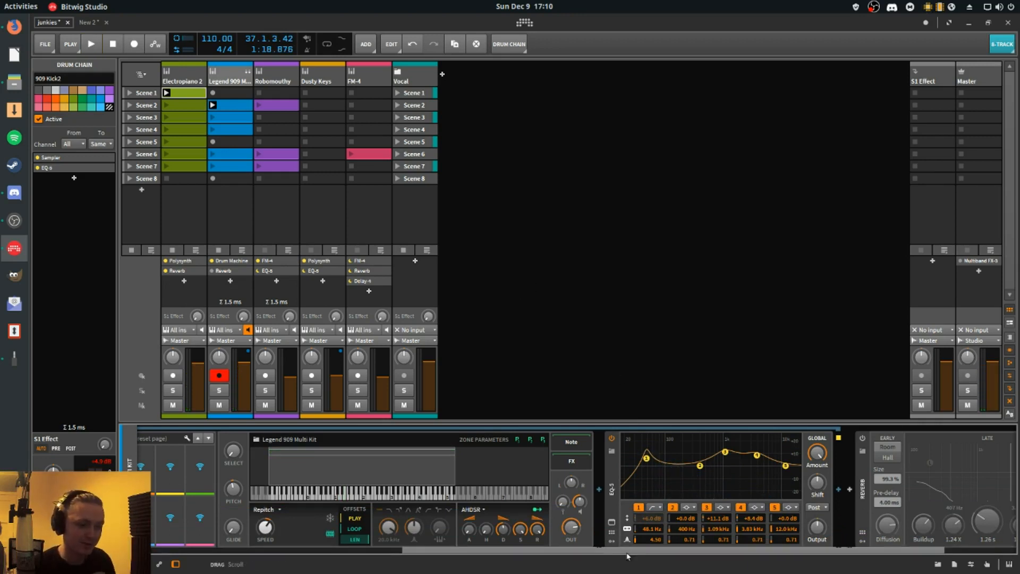
pyautogui.scroll(2, 634, 542)
pyautogui.moveTo(690, 459); pyautogui.dragTo(688, 448)
pyautogui.moveTo(696, 540); pyautogui.dragTo(697, 544)
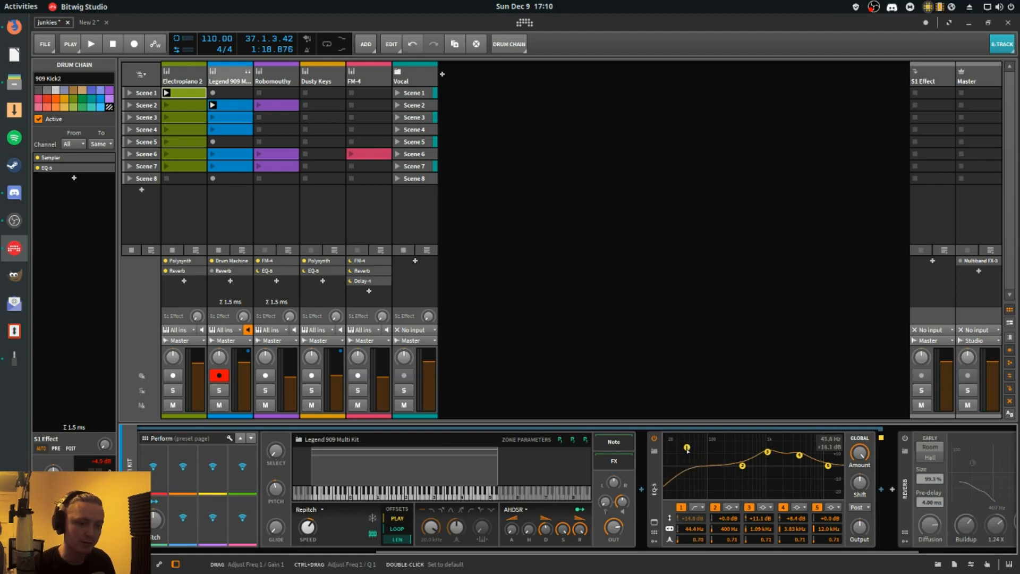
pyautogui.click(687, 448)
pyautogui.moveTo(684, 478); pyautogui.dragTo(672, 441)
pyautogui.moveTo(696, 540); pyautogui.dragTo(692, 530)
pyautogui.moveTo(743, 466); pyautogui.dragTo(701, 454)
# - With playback running, turn on the drum track's Reverb and collapse the 909 Kick2 drum chain in the Drum Machine
pyautogui.press('space')
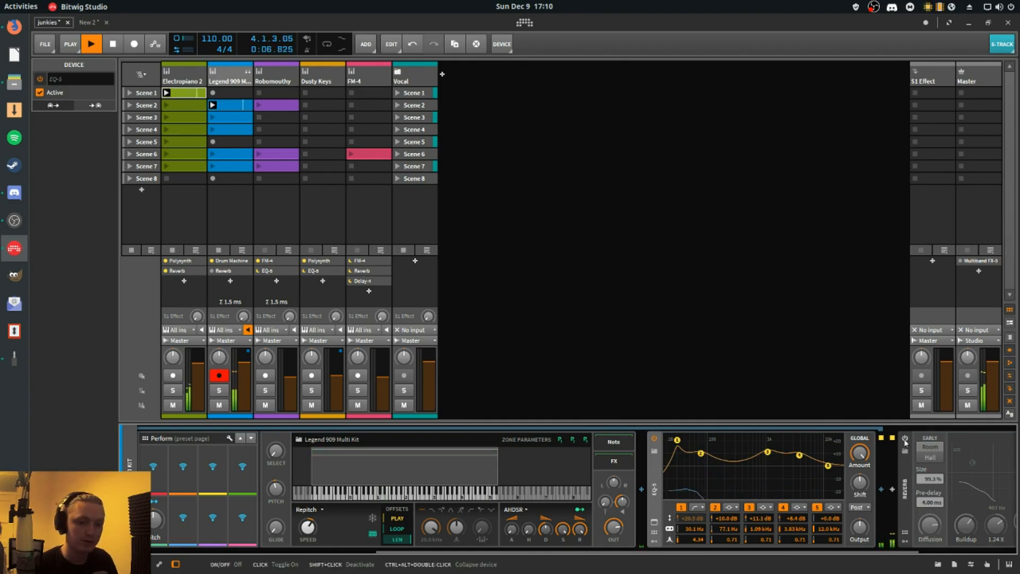
pyautogui.moveTo(452, 553); pyautogui.dragTo(228, 554)
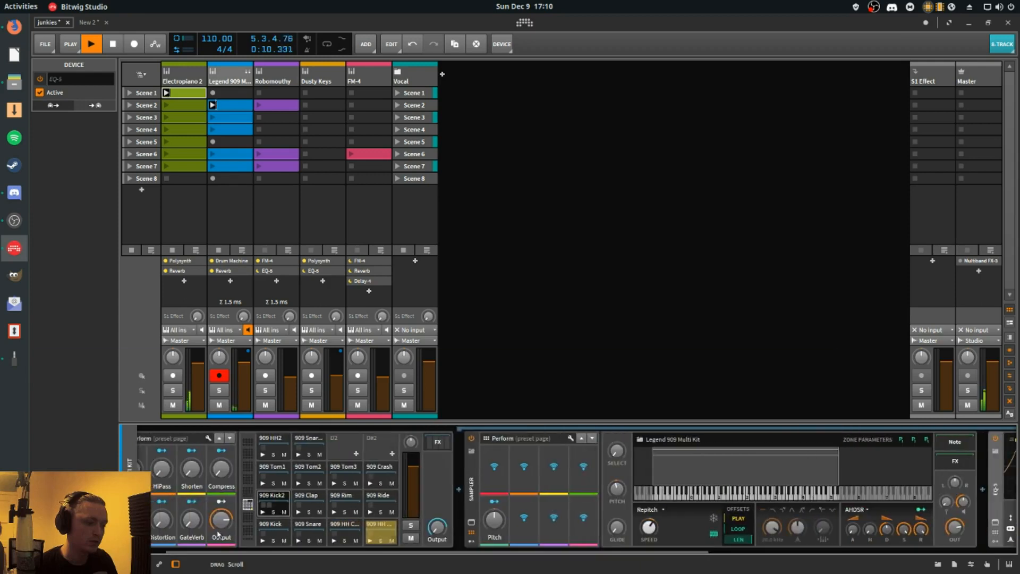
pyautogui.doubleClick(273, 496)
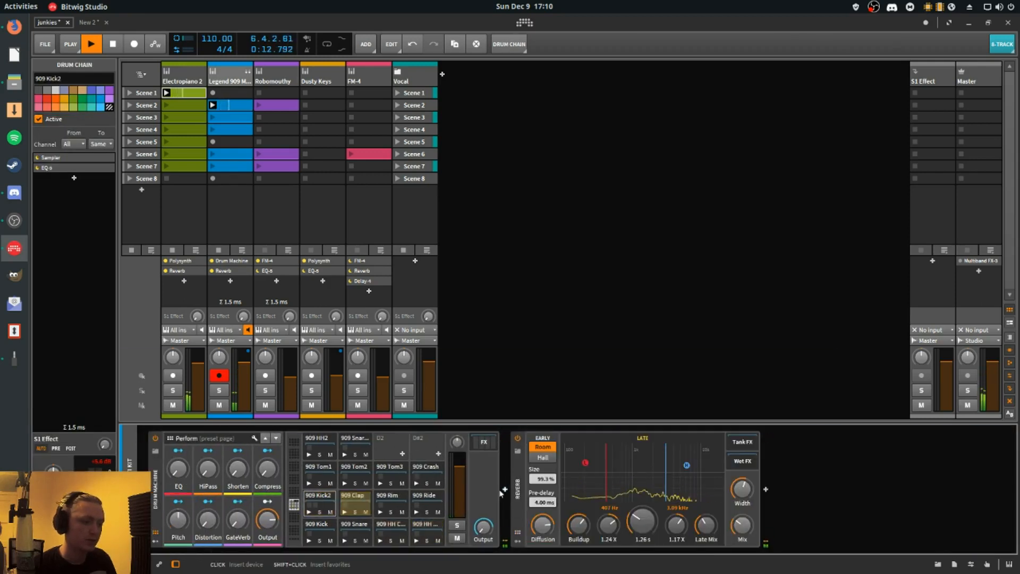
pyautogui.press('space')
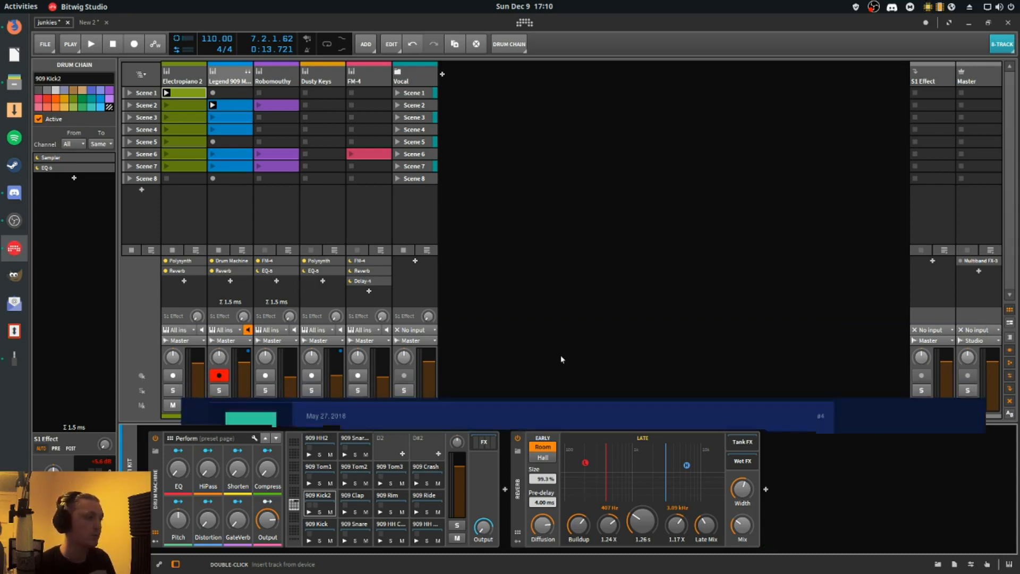
# - Launch the Robomouthy track's Scene 2 clip and look up the FM-4's Robomouthy bass preset in the preset browser without replacing the device
pyautogui.click(277, 72)
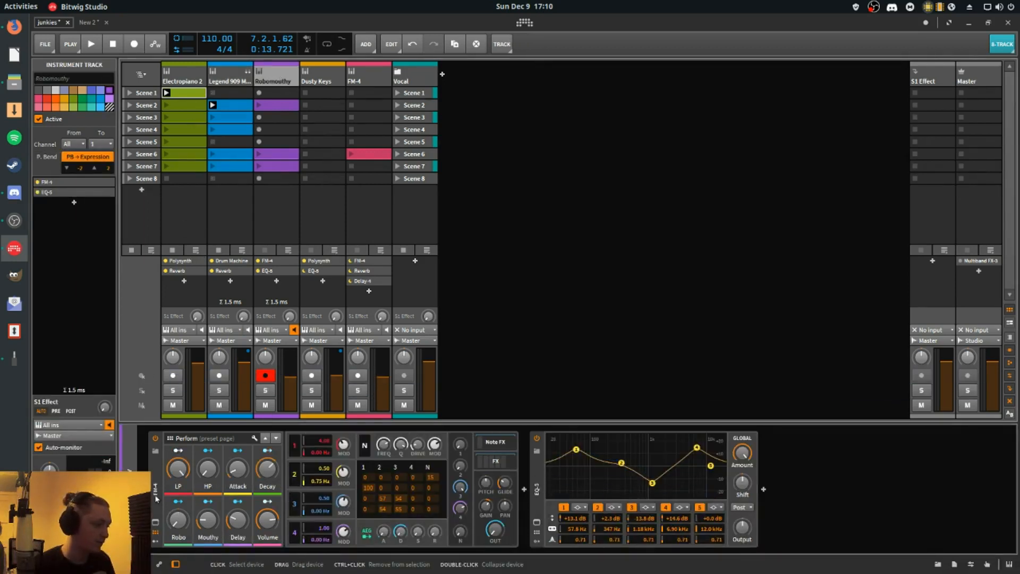
pyautogui.click(258, 106)
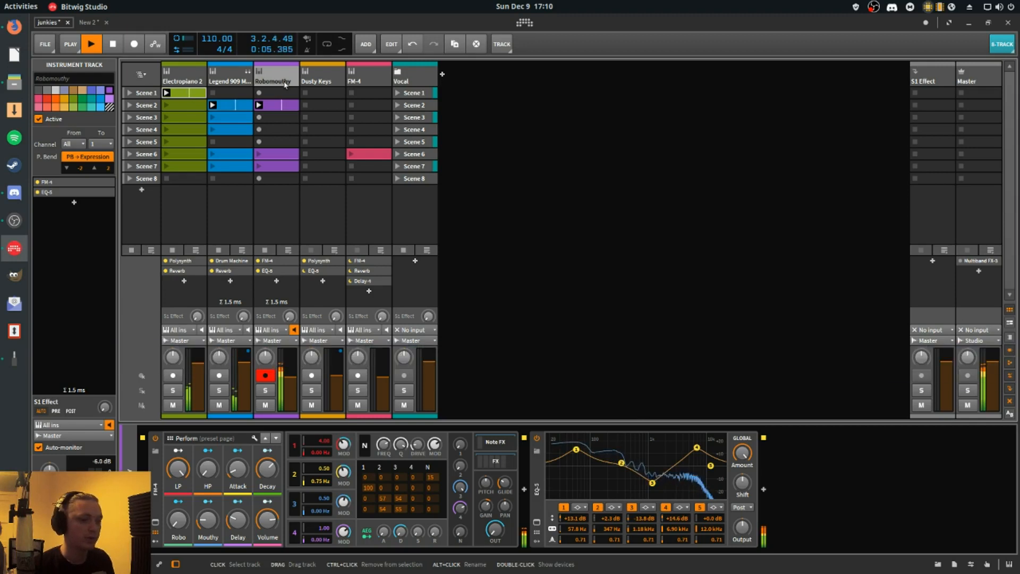
pyautogui.click(158, 452)
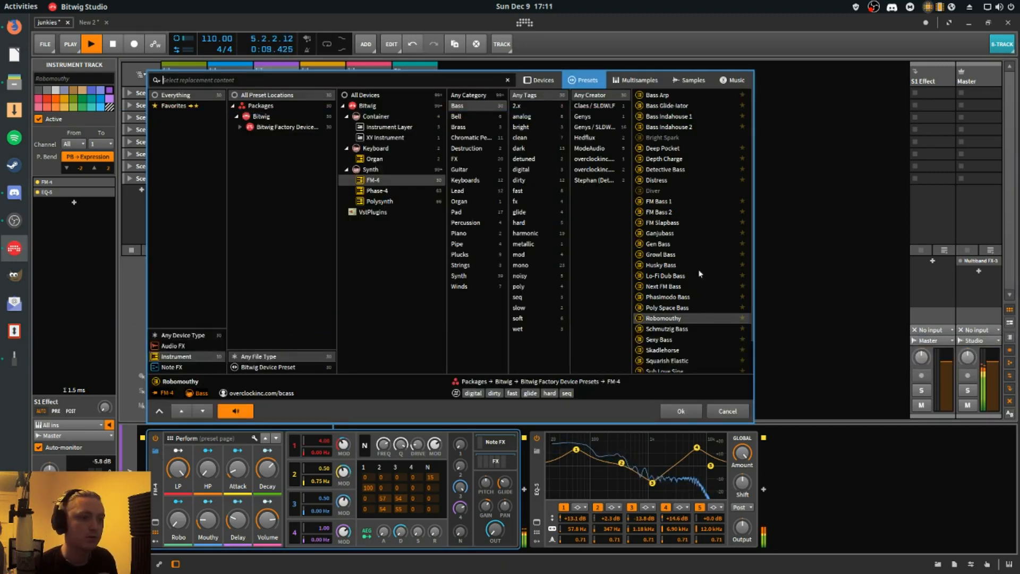
pyautogui.click(693, 319)
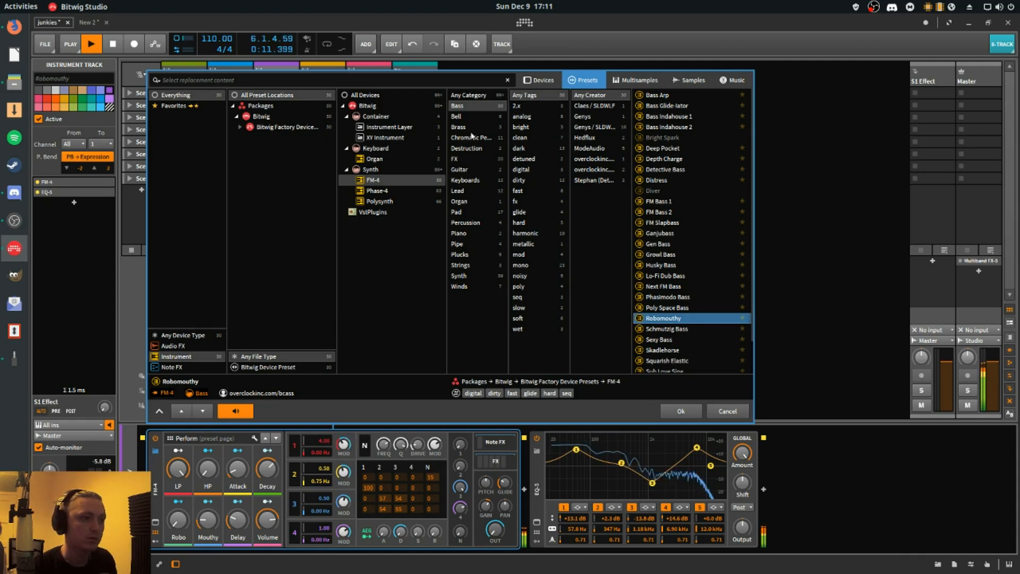
pyautogui.click(467, 106)
pyautogui.click(675, 319)
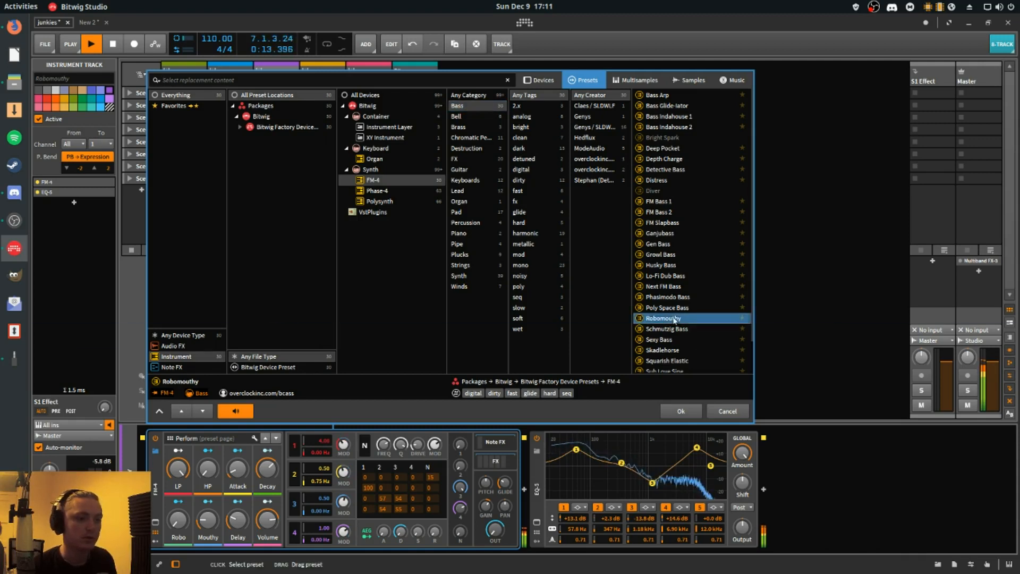
pyautogui.click(728, 410)
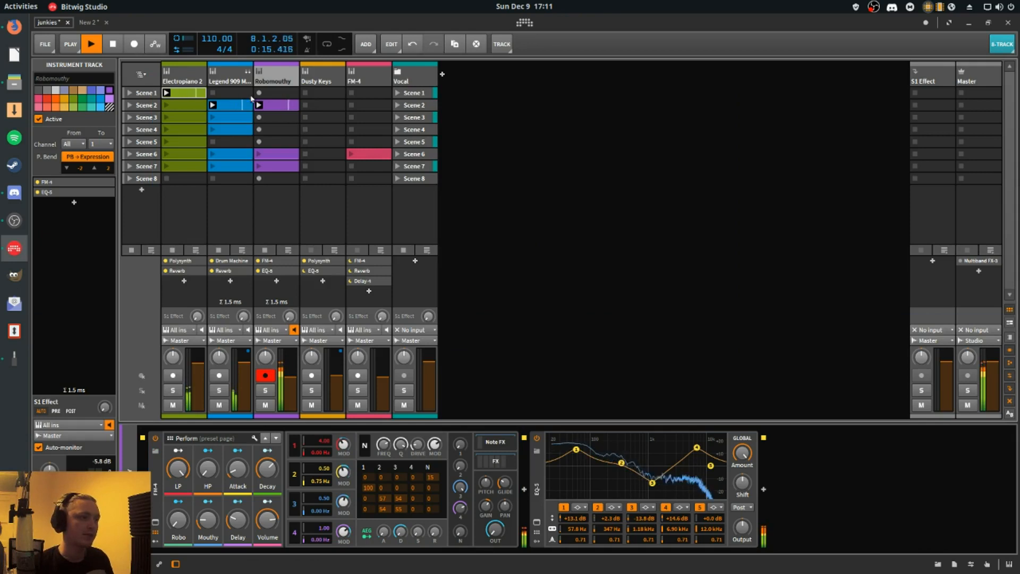
# - View the notes of the Robomouthy Scene 2 clip, close the note editor and stop playback
pyautogui.doubleClick(269, 105)
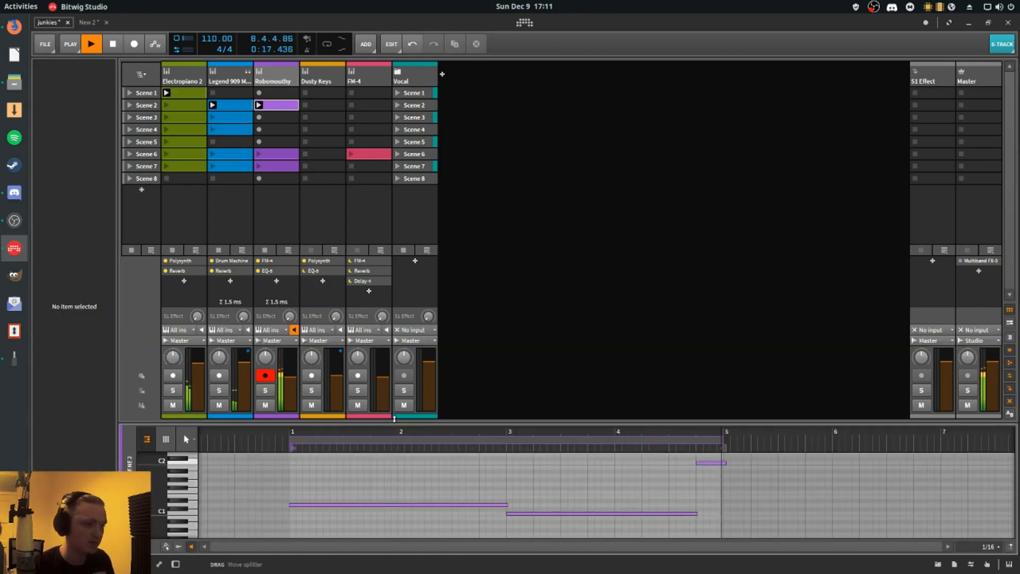
pyautogui.moveTo(398, 420); pyautogui.dragTo(362, 570)
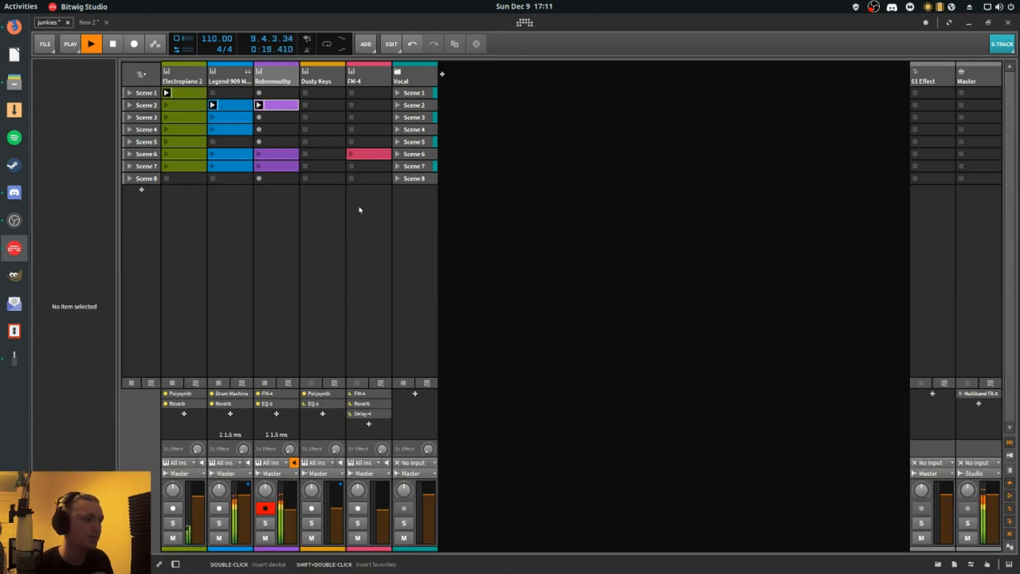
pyautogui.press('space')
# - Show the Robomouthy track's devices and audition the clip with its EQ-5 bypassed before turning the EQ-5 back on
pyautogui.doubleClick(277, 78)
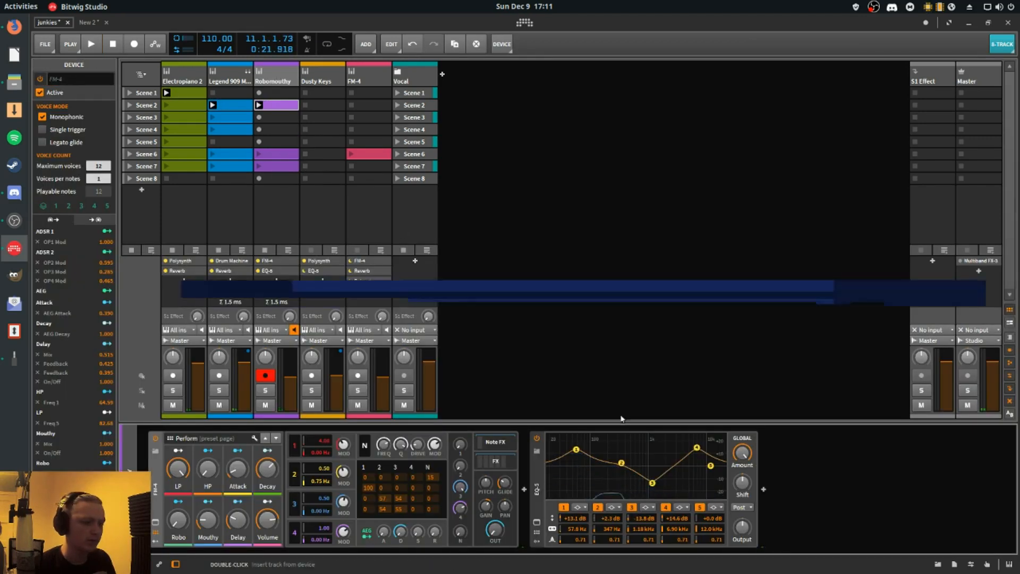
pyautogui.click(537, 439)
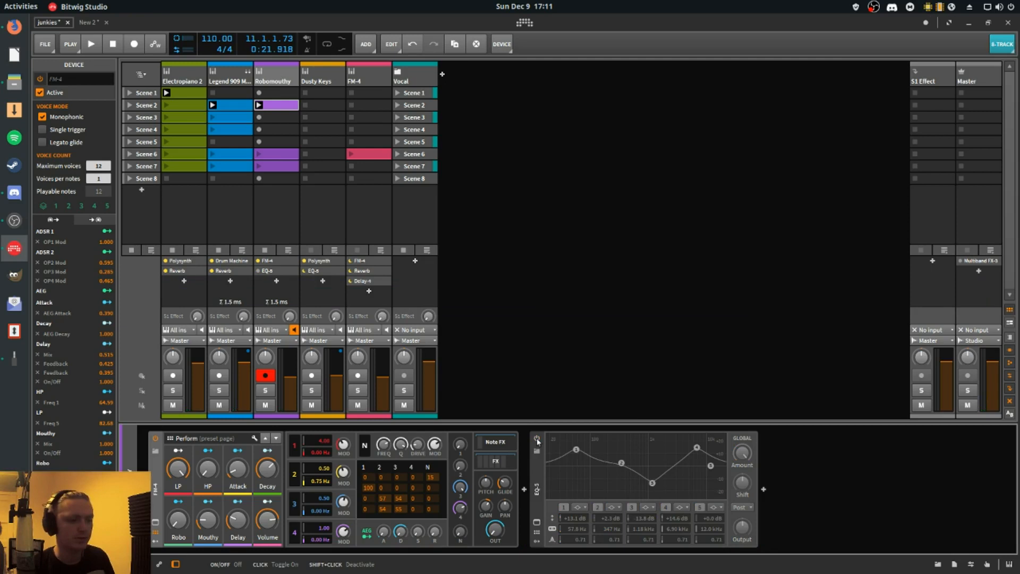
pyautogui.press('space')
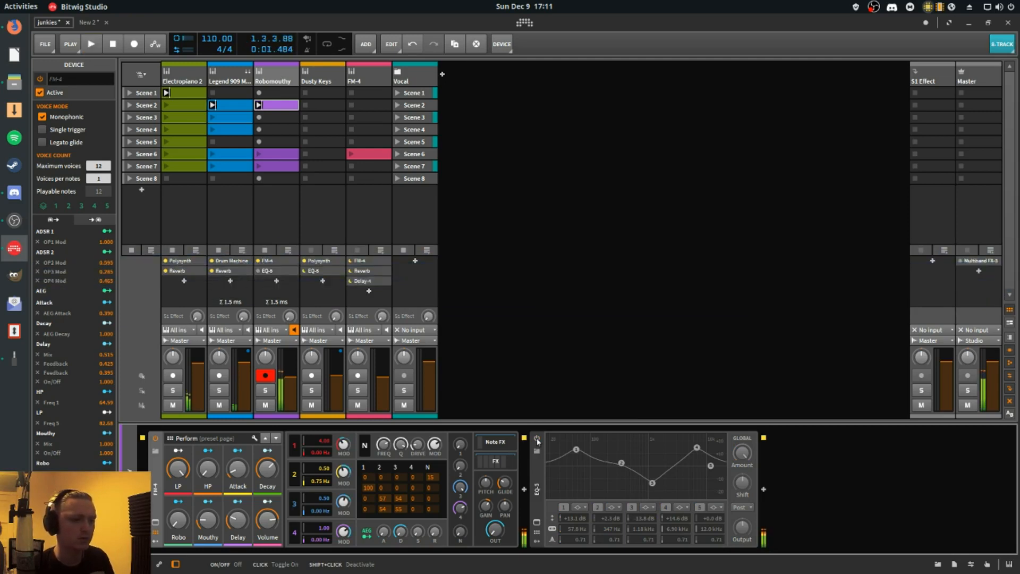
pyautogui.click(537, 440)
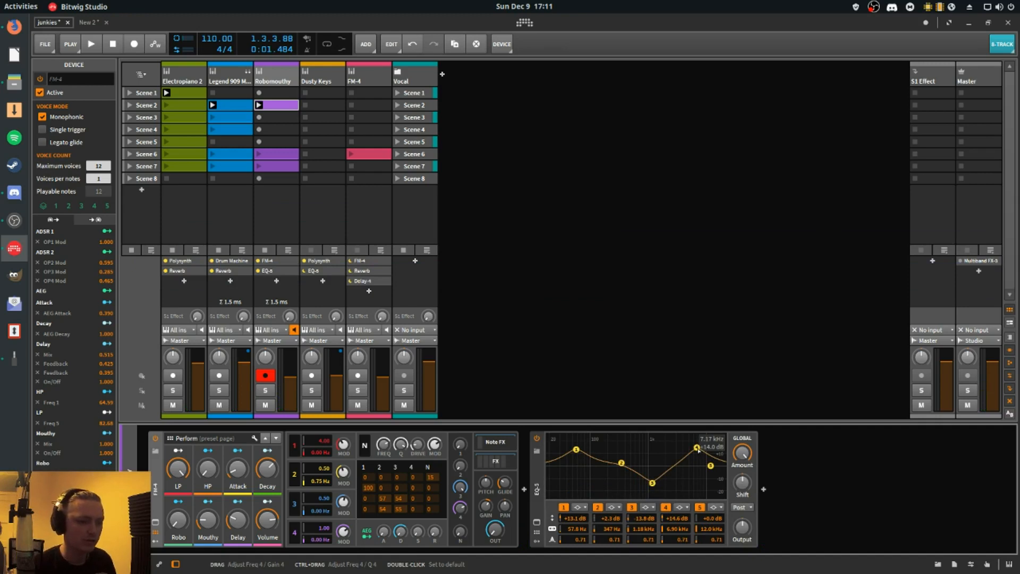
# - Try lowering the Robomouthy EQ-5's fourth band to about -3.5 dB at 6.49 kHz during playback, and undo the change
pyautogui.moveTo(696, 448); pyautogui.dragTo(690, 539)
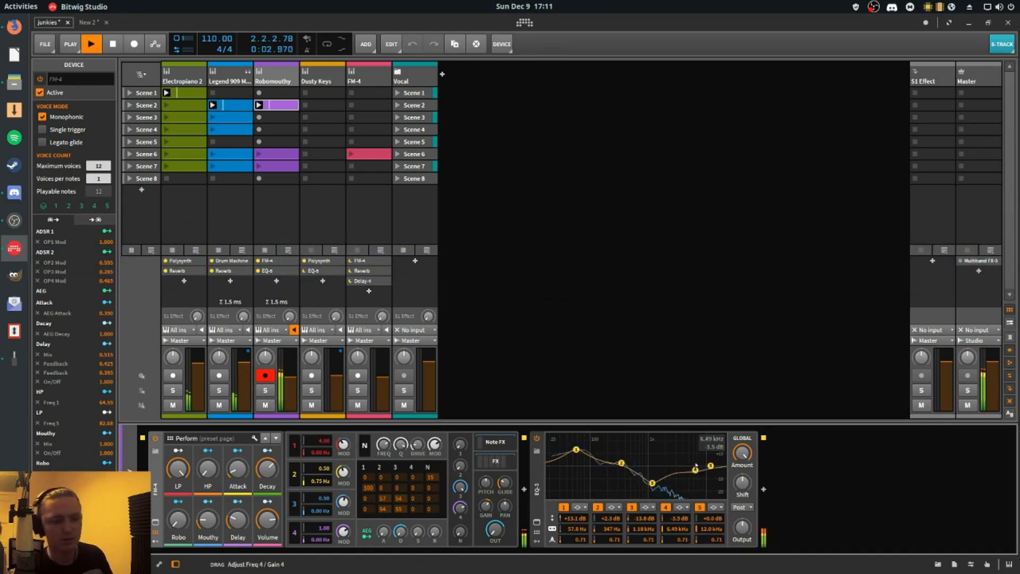
pyautogui.hotkey('ctrl', 'z')
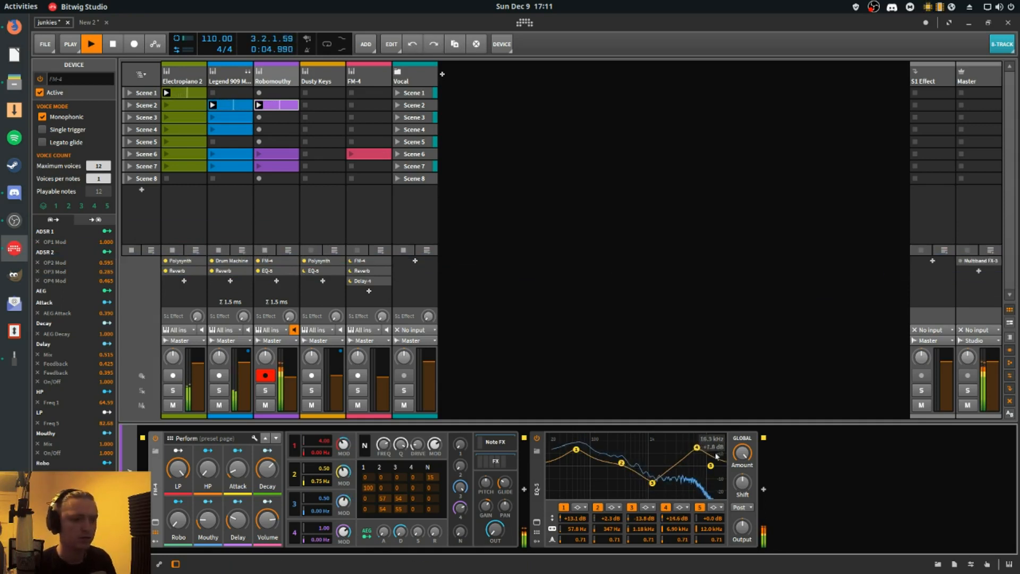
pyautogui.press('space')
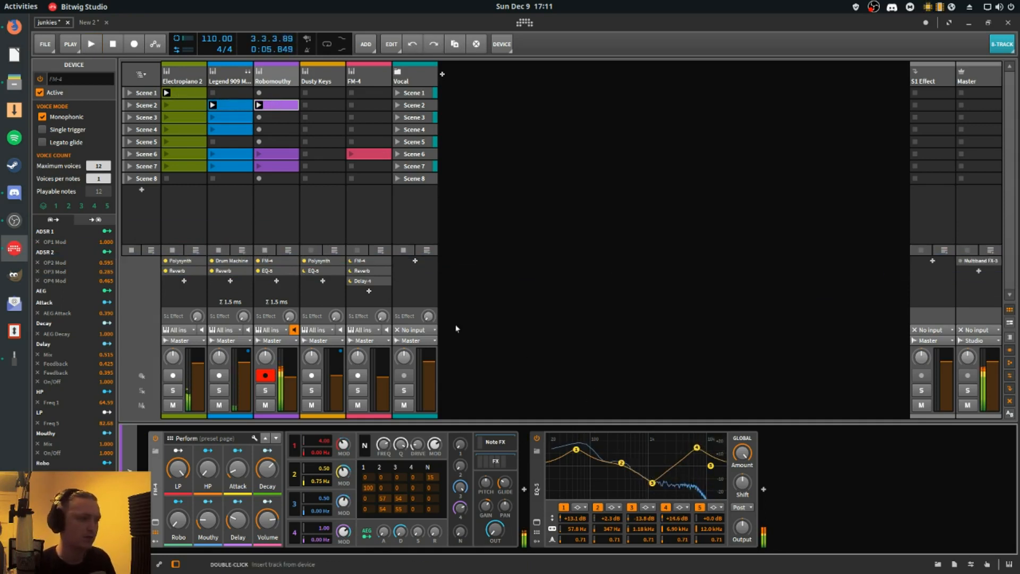
# - Copy the Electropiano 2 track's Scene 1 clip to the Dusty Keys track's Scene 1 slot and launch it
pyautogui.click(334, 81)
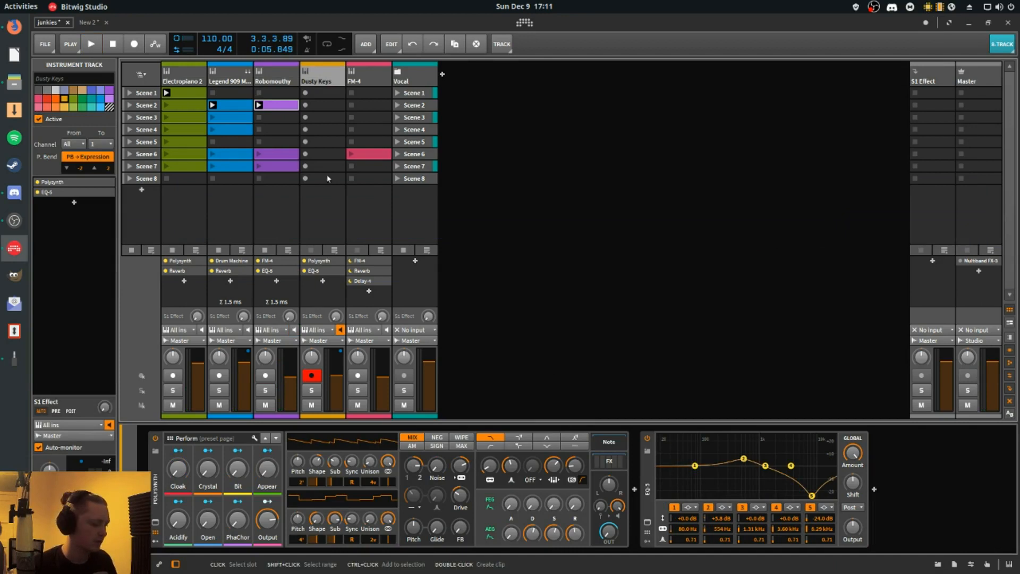
pyautogui.click(317, 93)
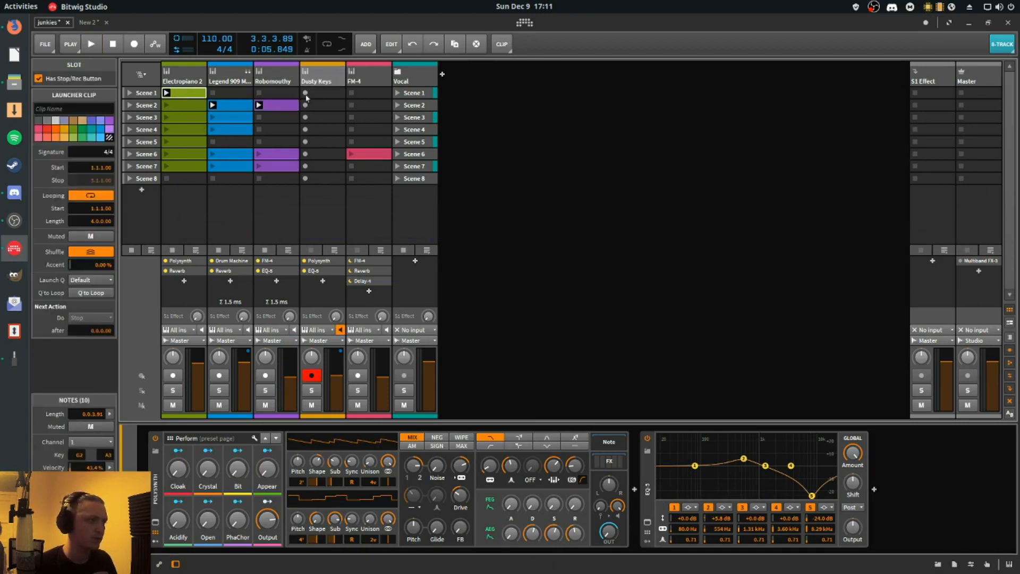
pyautogui.click(306, 93)
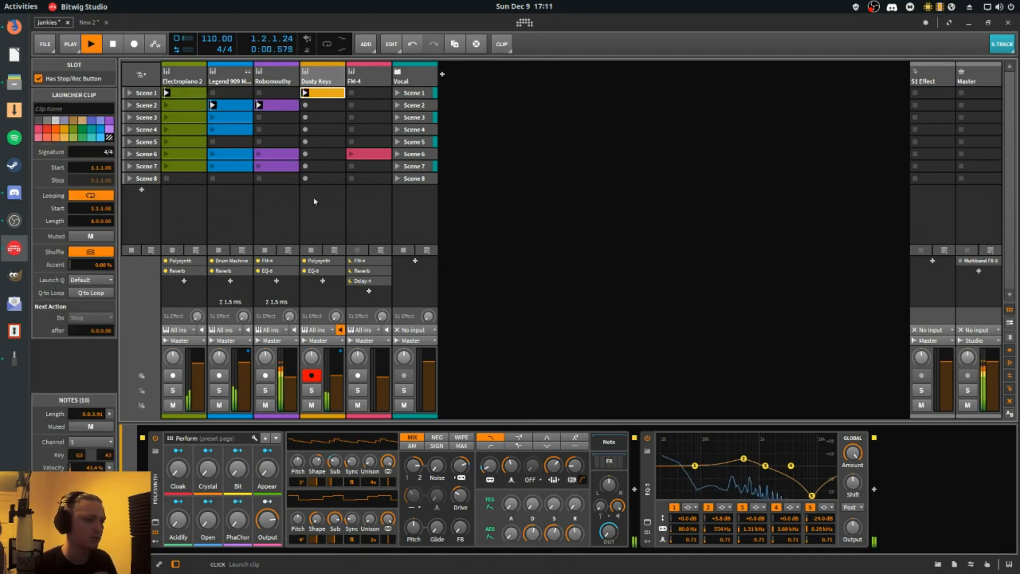
# - Audition Dusty Keys by muting Robomouthy and soloing Dusty Keys, select its EQ-5, and restore the full mix
pyautogui.click(265, 405)
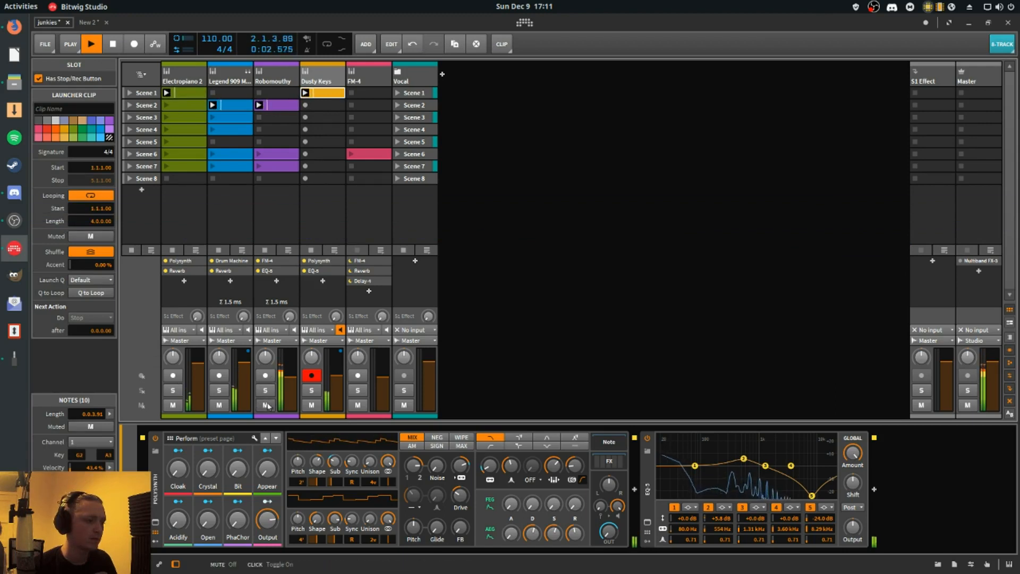
pyautogui.click(311, 404)
pyautogui.click(311, 390)
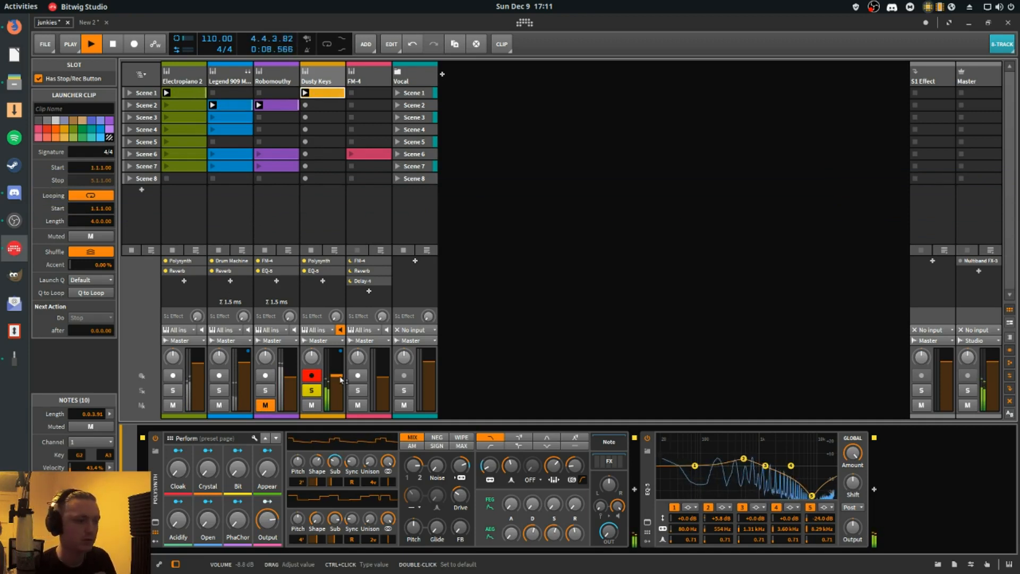
pyautogui.click(328, 272)
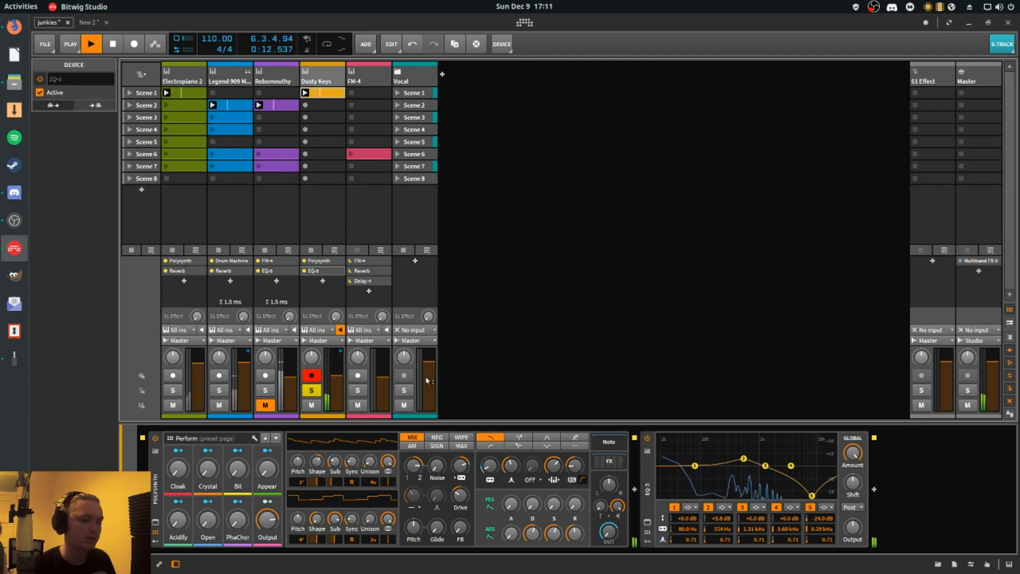
pyautogui.click(311, 391)
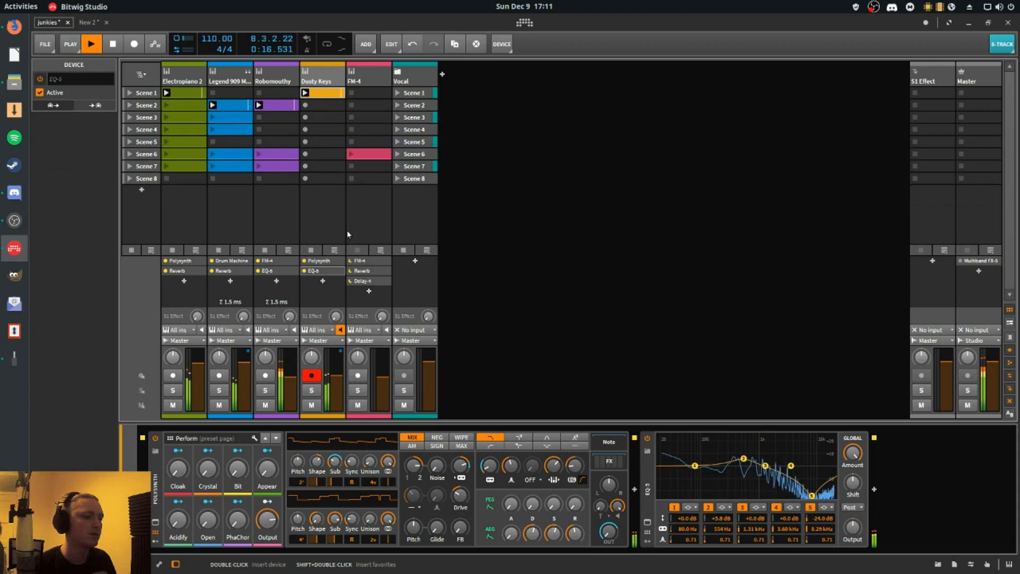
# - Launch the FM-4 track's Scene 6 clip and check the project's arrangement timeline before returning to the mixer and clip launcher
pyautogui.click(351, 154)
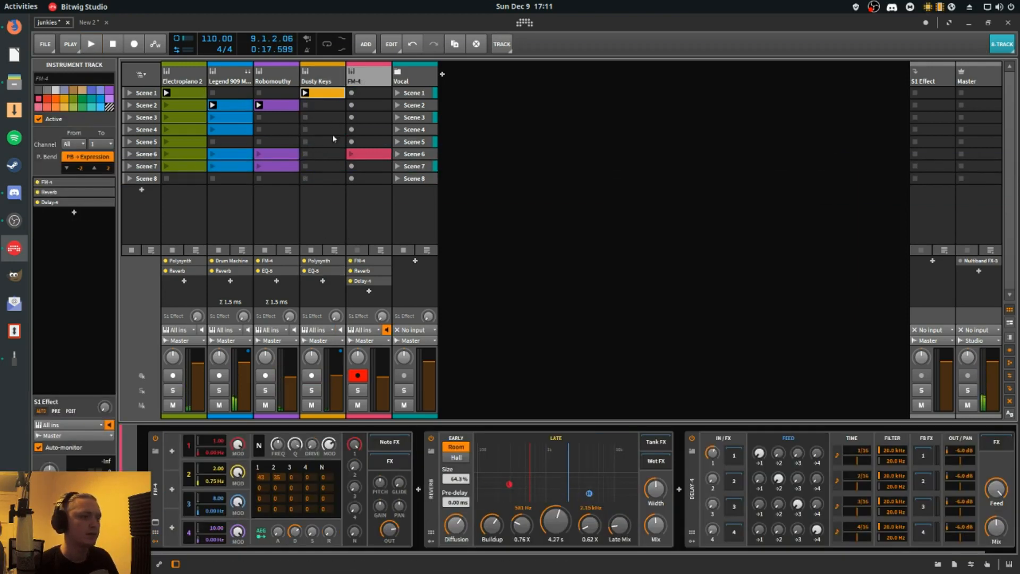
pyautogui.click(351, 154)
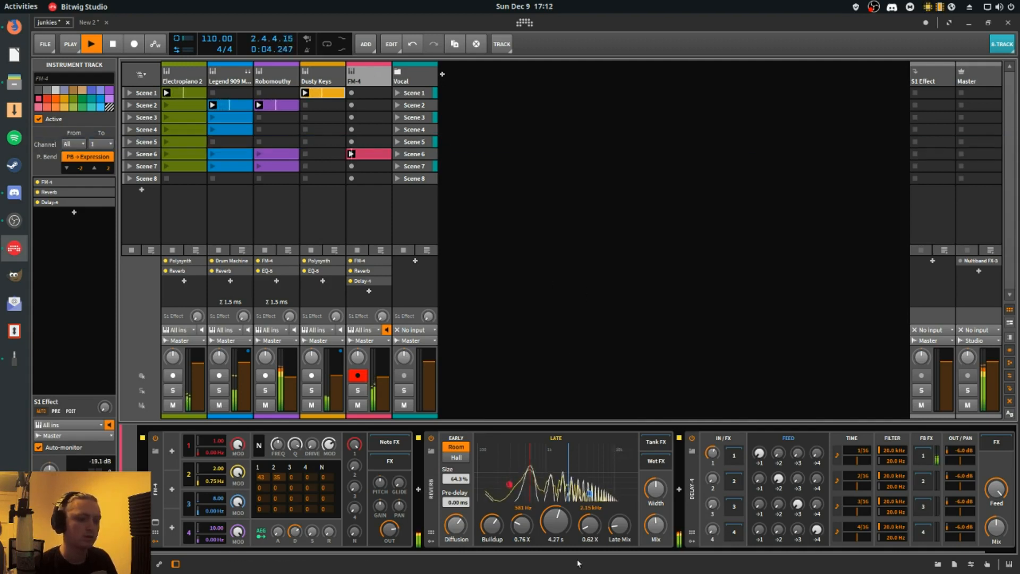
pyautogui.hotkey('alt', '1')
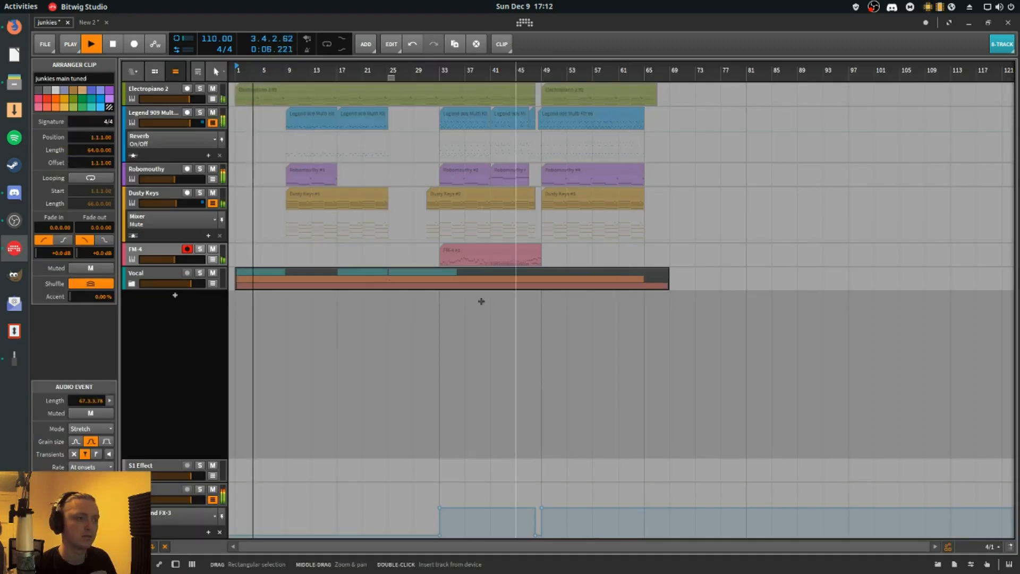
pyautogui.hotkey('alt', '2')
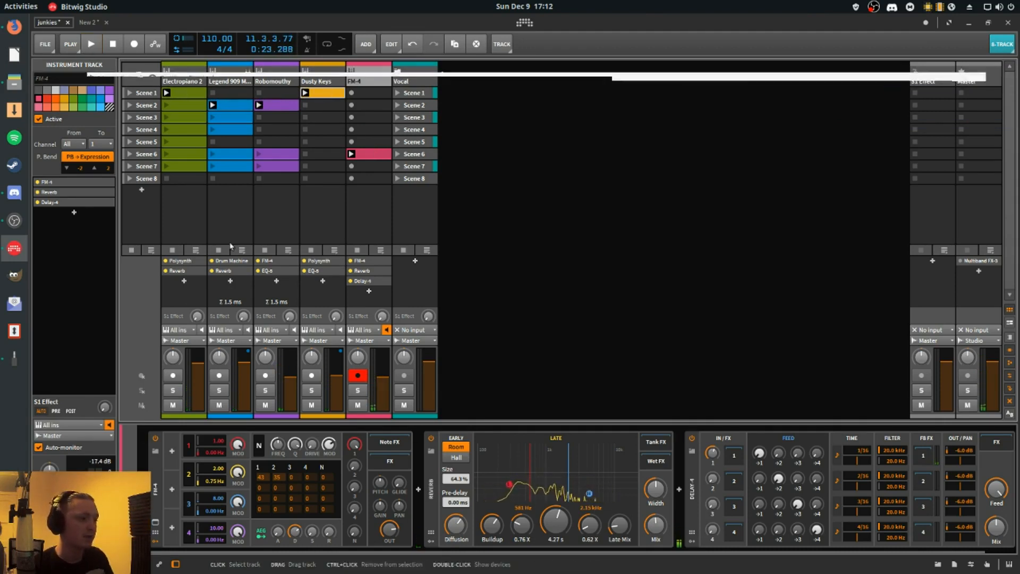
# - Browse the replacement presets for the FM-4 without choosing one, and view the Reverb and Delay-4 in its device chain
pyautogui.click(155, 452)
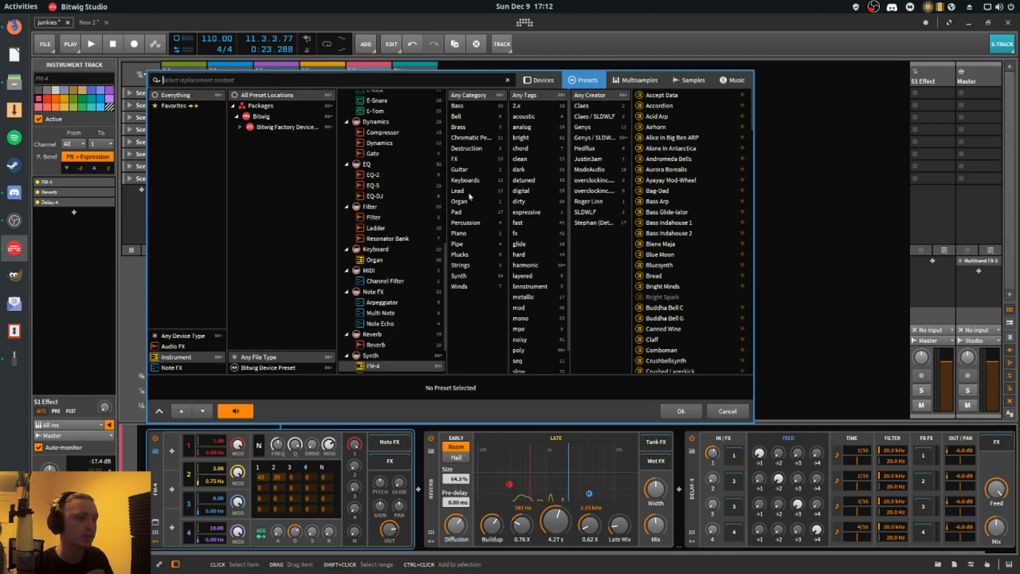
pyautogui.scroll(-1, 386, 229)
pyautogui.press('Escape')
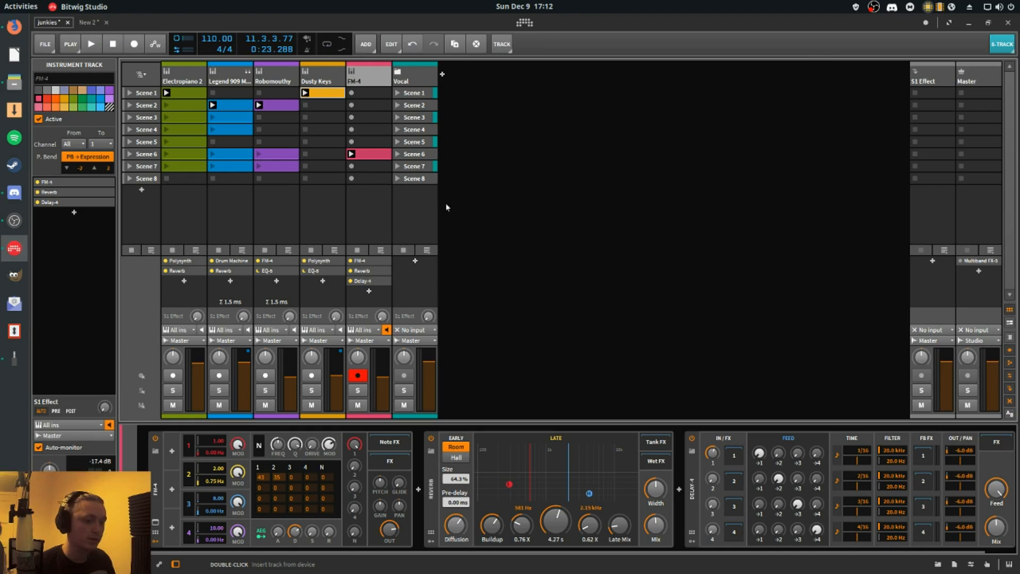
pyautogui.scroll(-2, 663, 514)
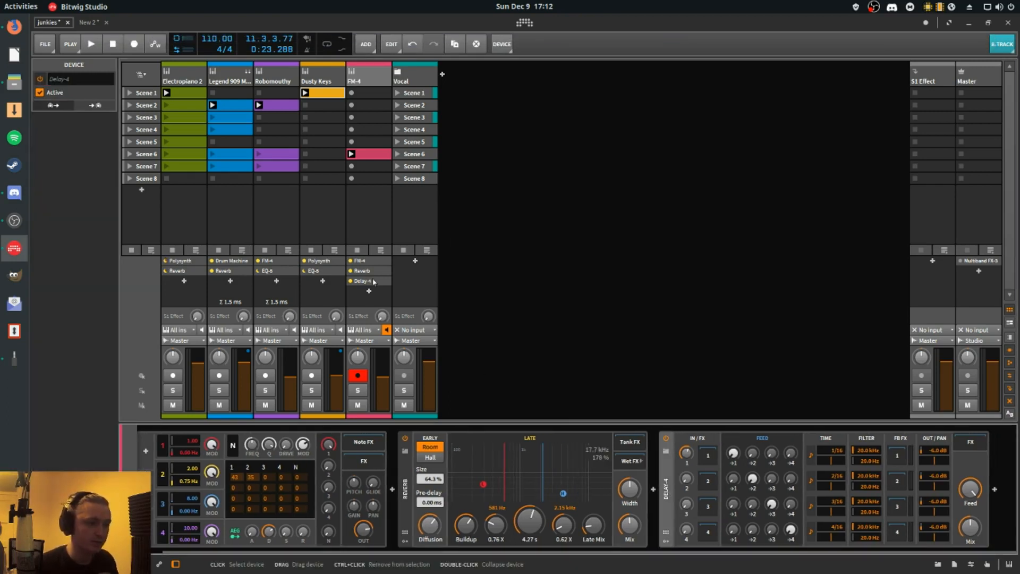
# - Open the FM-4 track's Scene 6 clip in an enlarged note editor and examine its notes closely around bar 11
pyautogui.click(372, 155)
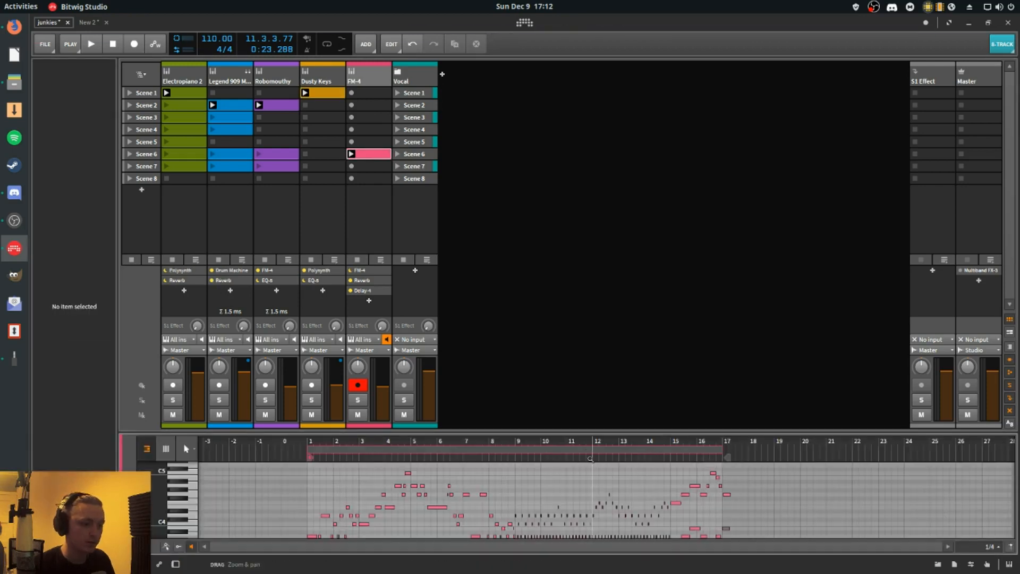
pyautogui.moveTo(584, 442); pyautogui.dragTo(507, 517)
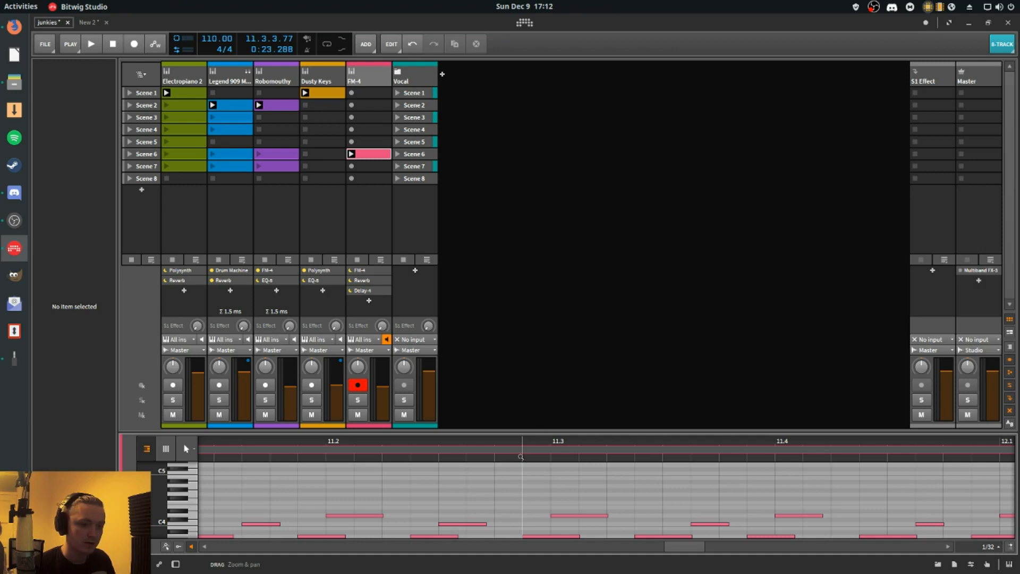
pyautogui.moveTo(536, 433); pyautogui.dragTo(536, 220)
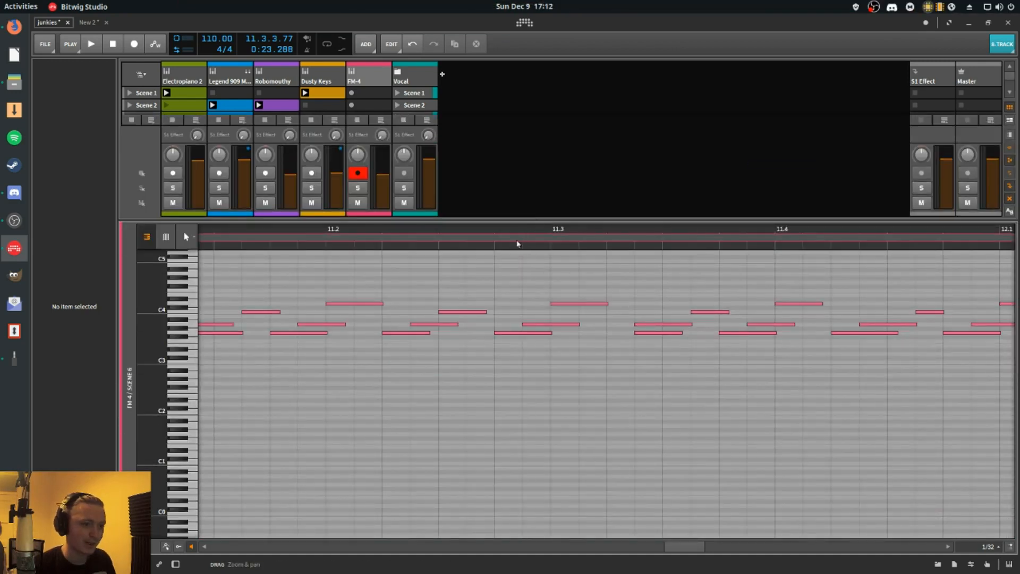
pyautogui.moveTo(592, 234); pyautogui.dragTo(607, 318)
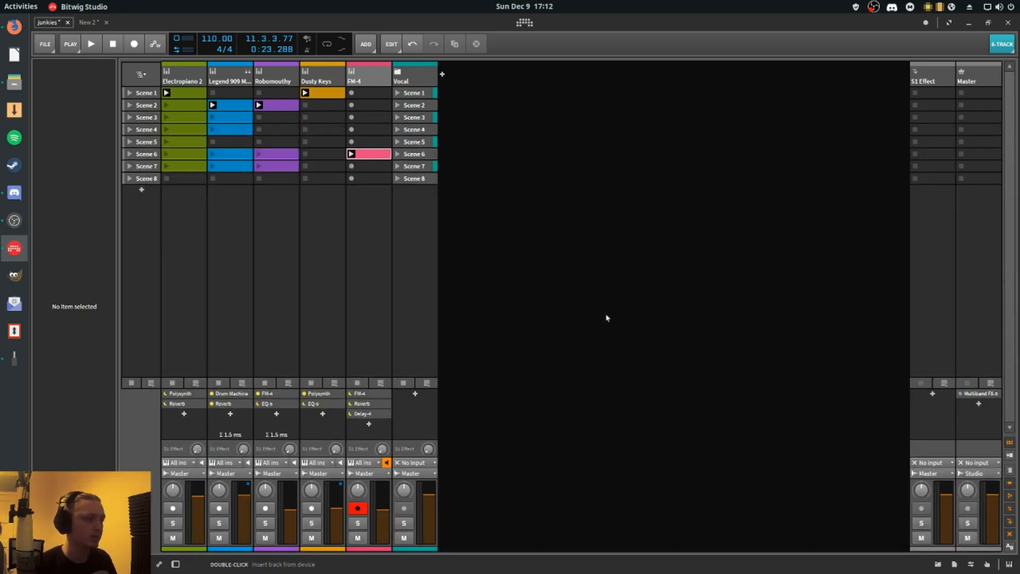
# - Play the arrangement timeline from the start of the FM-4 clip and slightly raise the FM-4 track's volume
pyautogui.press('Tab')
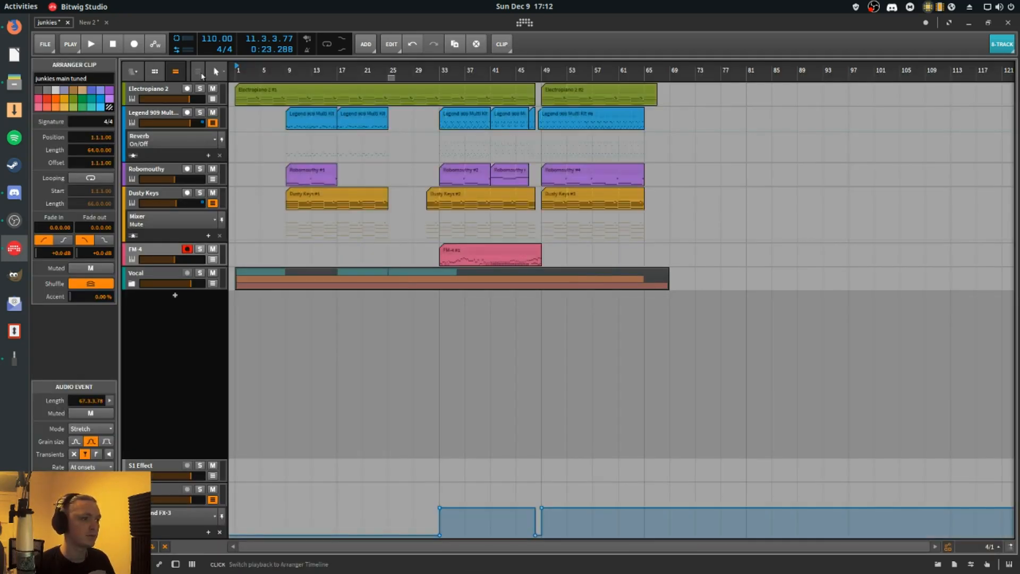
pyautogui.click(458, 254)
pyautogui.press('space')
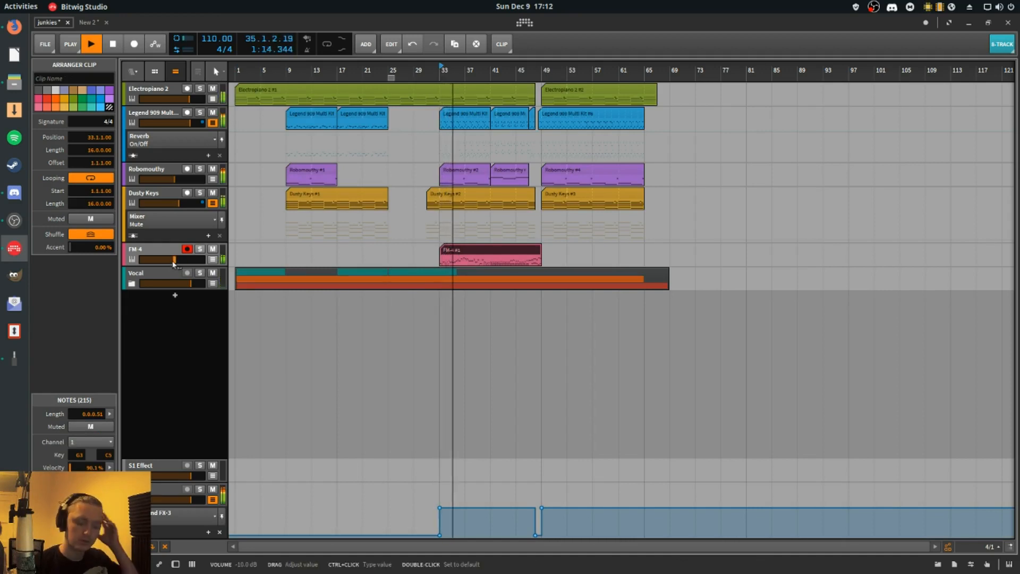
pyautogui.moveTo(173, 264); pyautogui.dragTo(179, 264)
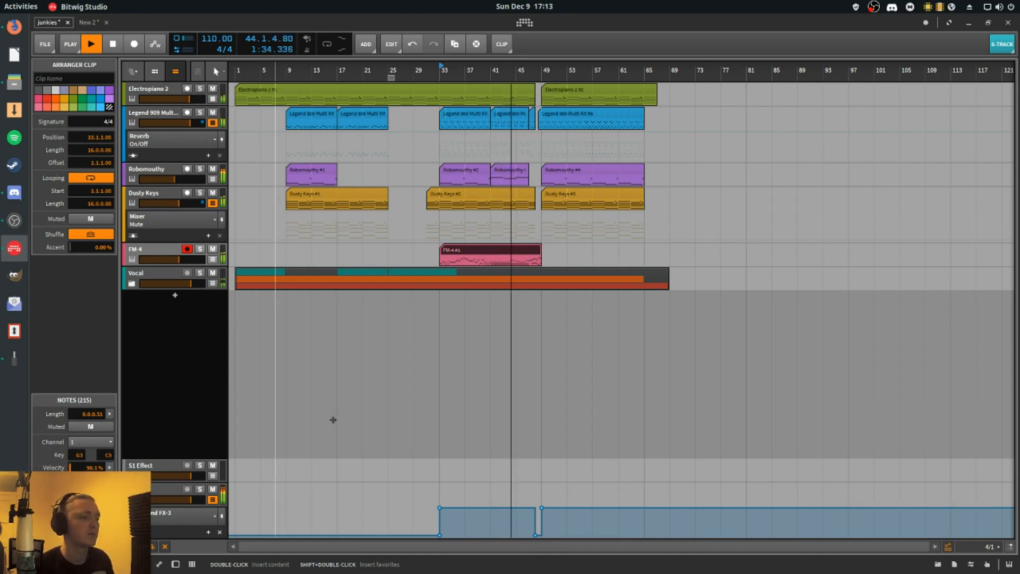
# - Hide the Dusty Keys automation lane, expand the Vocal group to show its Mava, mama tuned and backing tracks, and stop playback
pyautogui.click(213, 203)
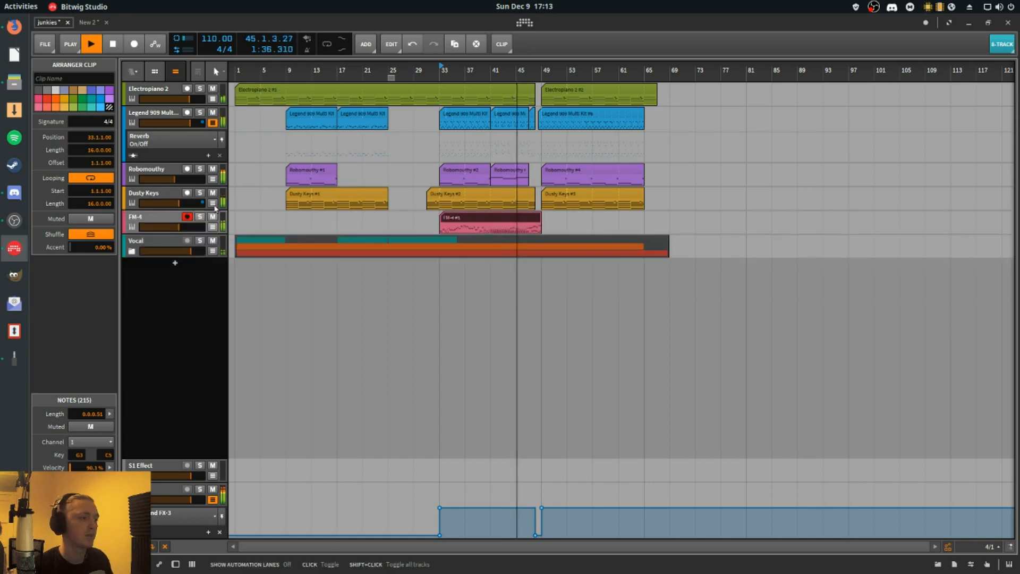
pyautogui.click(132, 251)
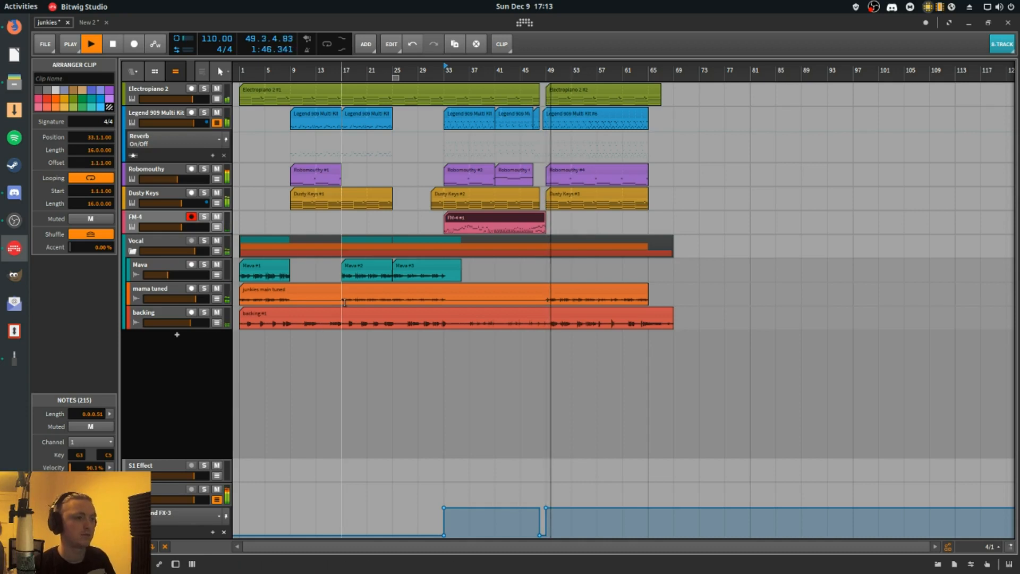
pyautogui.press('space')
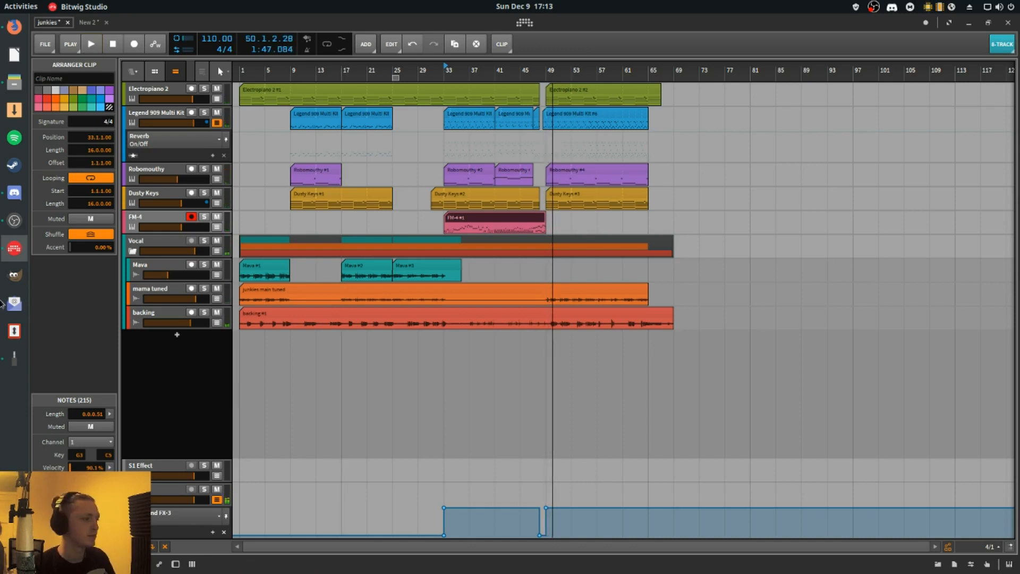
# - Switch to OBS and activate the camera-only scene
pyautogui.click(10, 358)
pyautogui.click(11, 358)
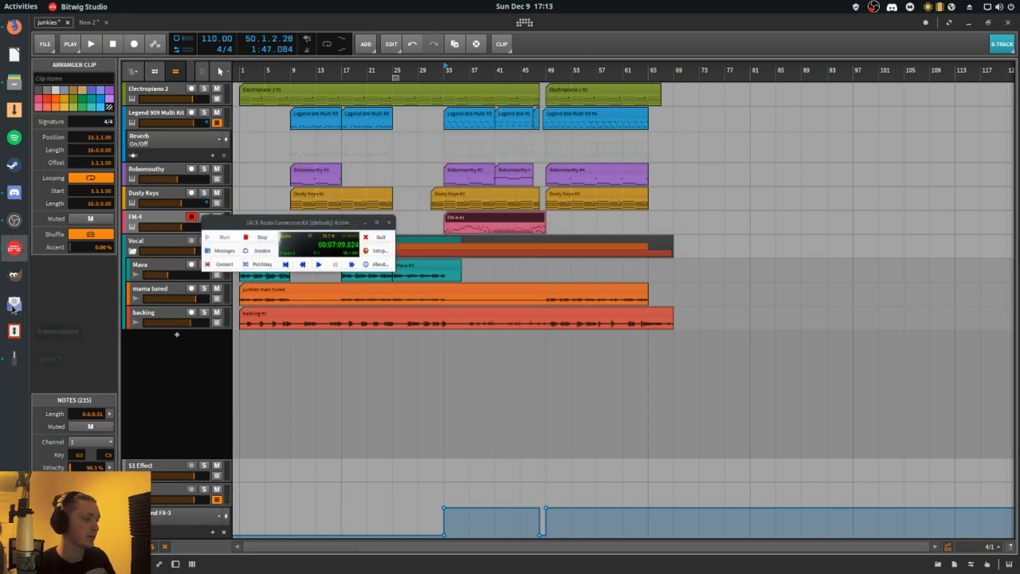
pyautogui.click(13, 225)
pyautogui.click(132, 411)
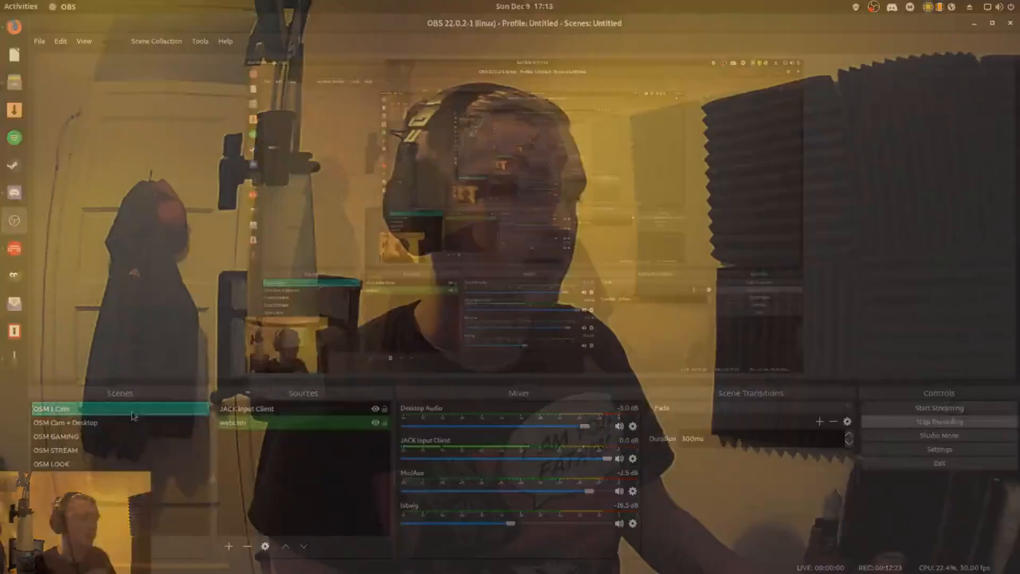